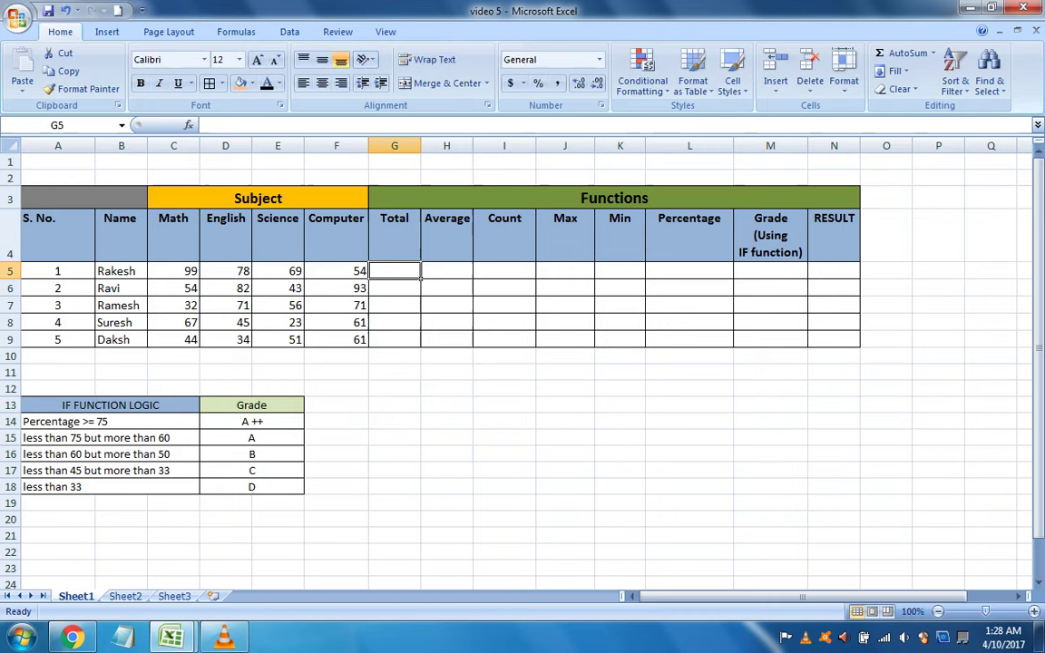
Enter =SUM(C5:F5) in G5 and fill it down to G9 for each student's Total.
{"action": "type", "text": "=sum("}
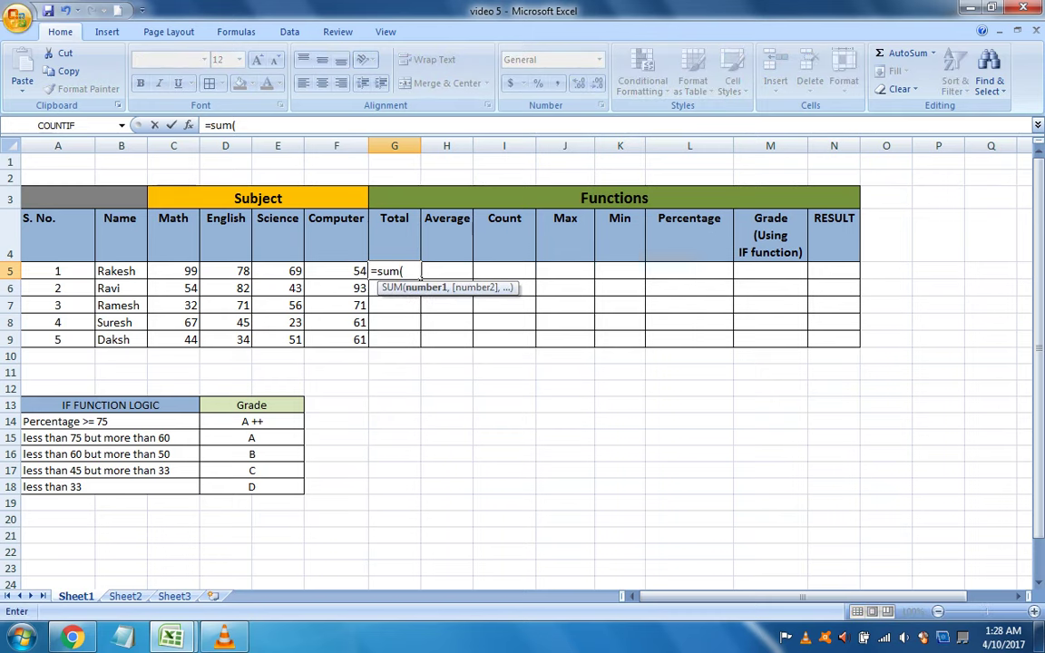
{"action": "left_click_drag", "start_coordinate": [173, 270], "coordinate": [362, 270]}
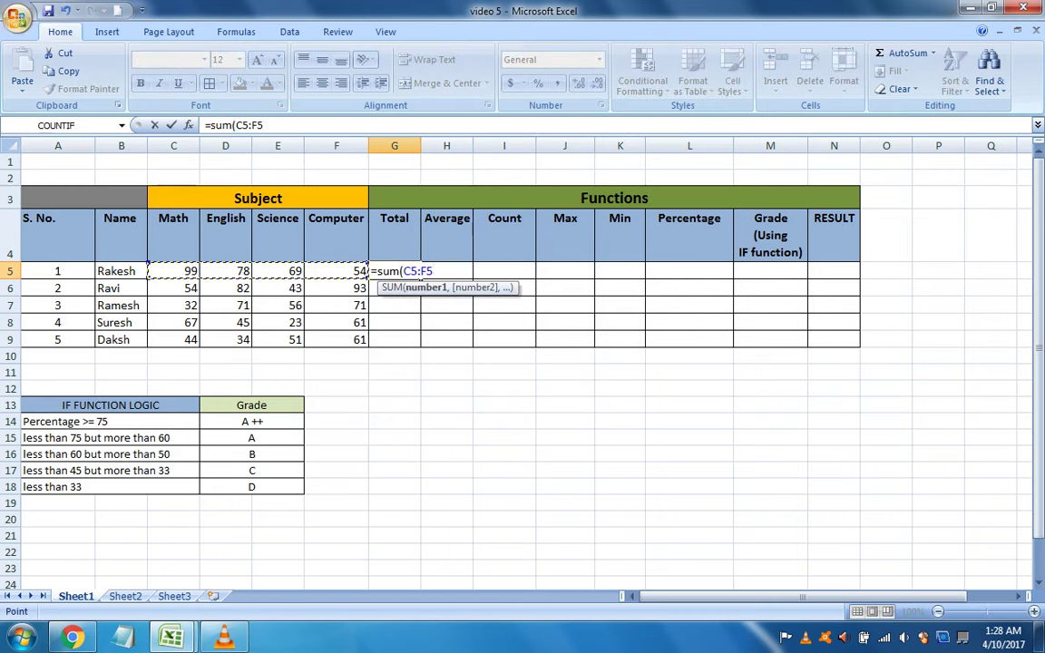
{"action": "type", "text": ")"}
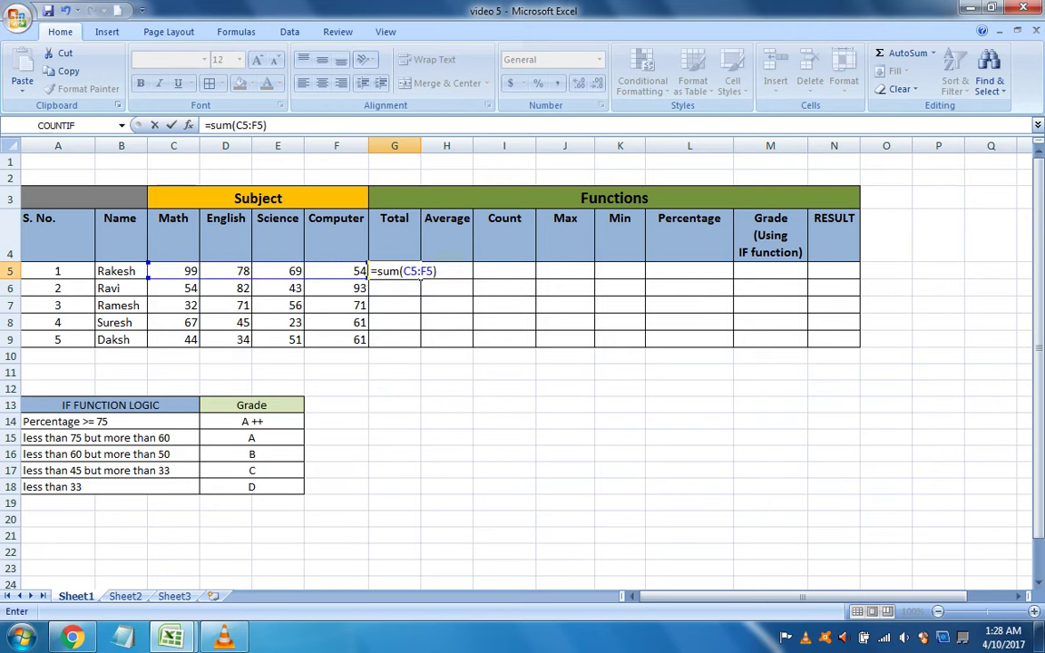
{"action": "key", "text": "Return"}
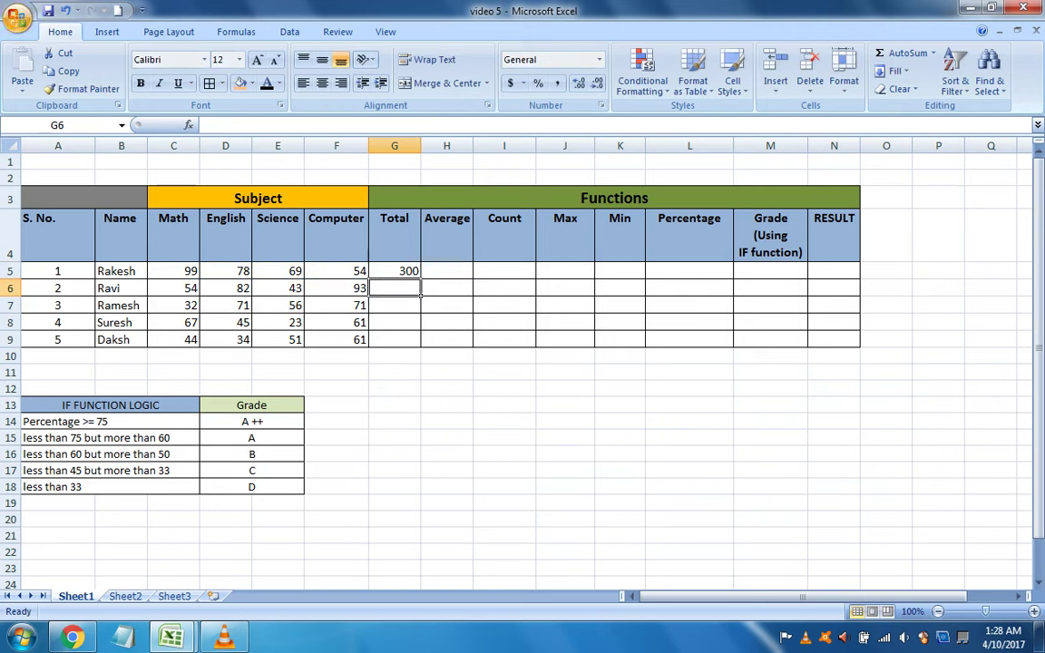
{"action": "left_click", "coordinate": [394, 270]}
{"action": "left_click_drag", "start_coordinate": [420, 278], "coordinate": [419, 347]}
Enter =AVERAGE(C5:F5) in H5 and fill it down to H9.
{"action": "left_click", "coordinate": [446, 270]}
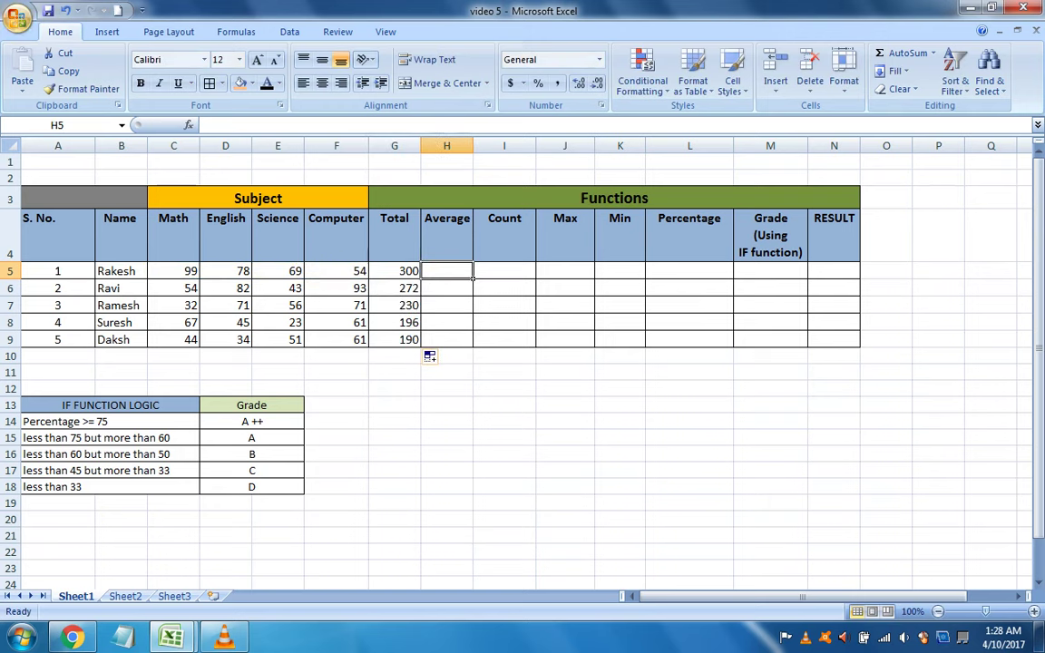
{"action": "type", "text": "=average"}
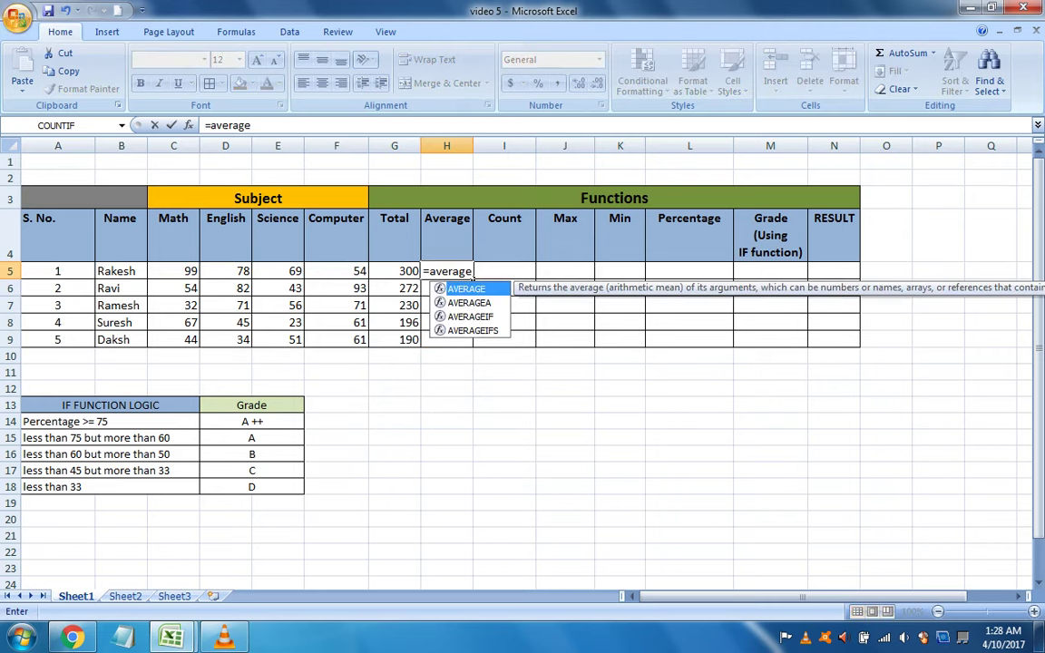
{"action": "type", "text": "("}
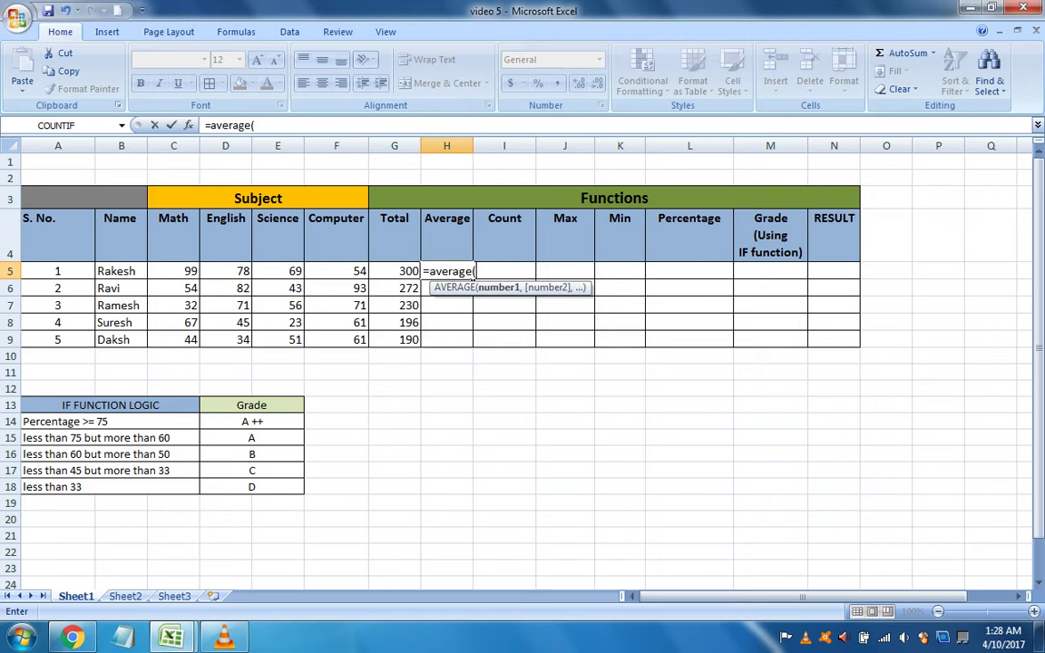
{"action": "left_click_drag", "start_coordinate": [173, 271], "coordinate": [336, 271]}
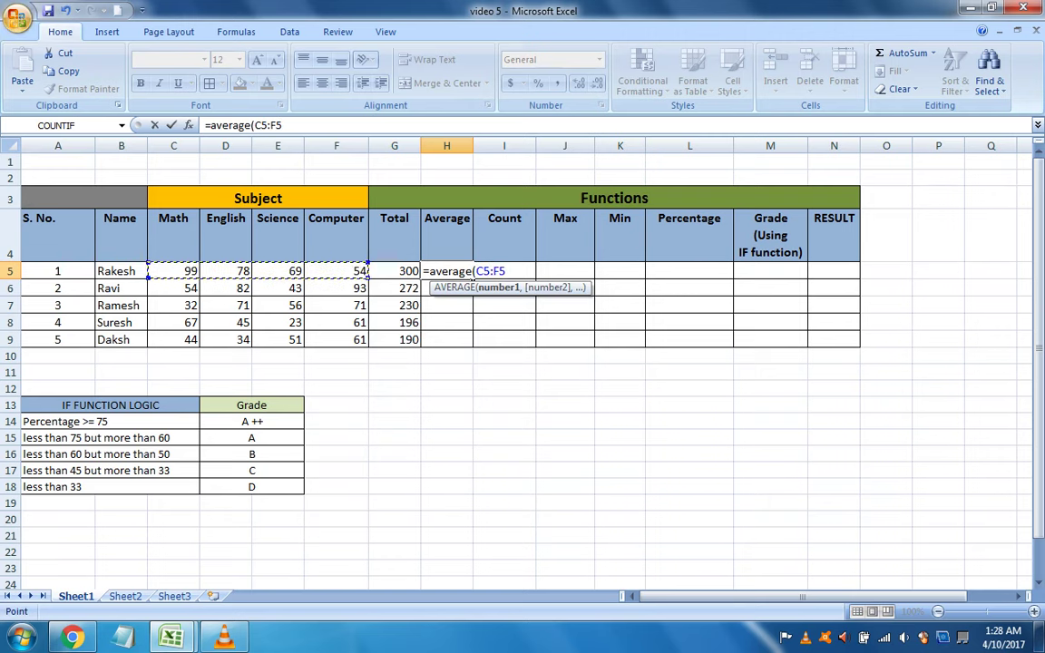
{"action": "type", "text": ")"}
{"action": "key", "text": "Return"}
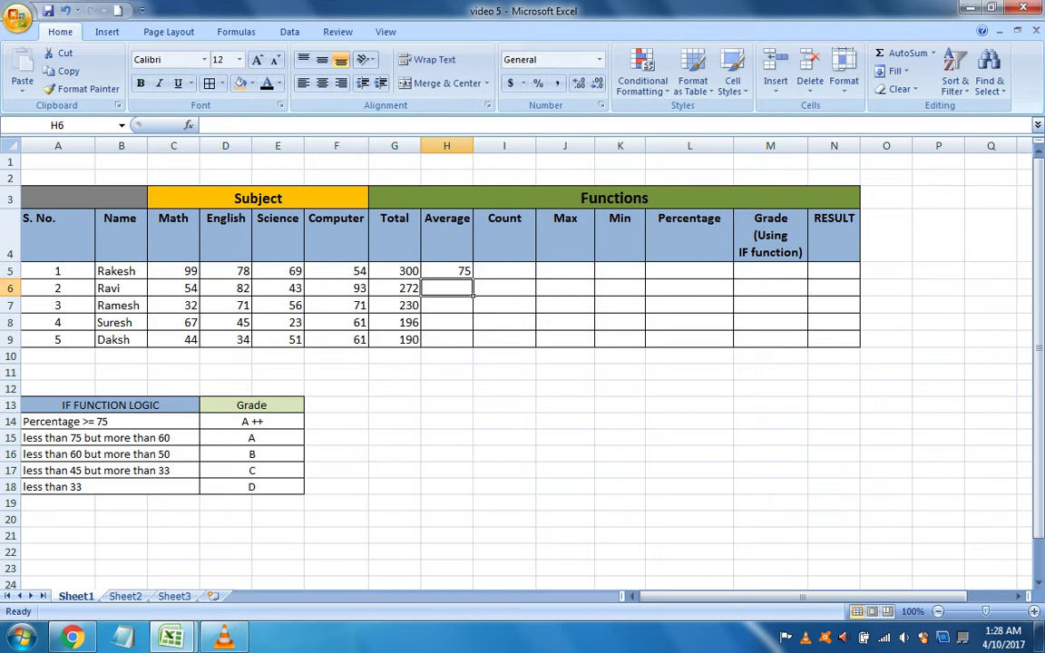
{"action": "left_click", "coordinate": [471, 276]}
{"action": "left_click_drag", "start_coordinate": [472, 275], "coordinate": [472, 346]}
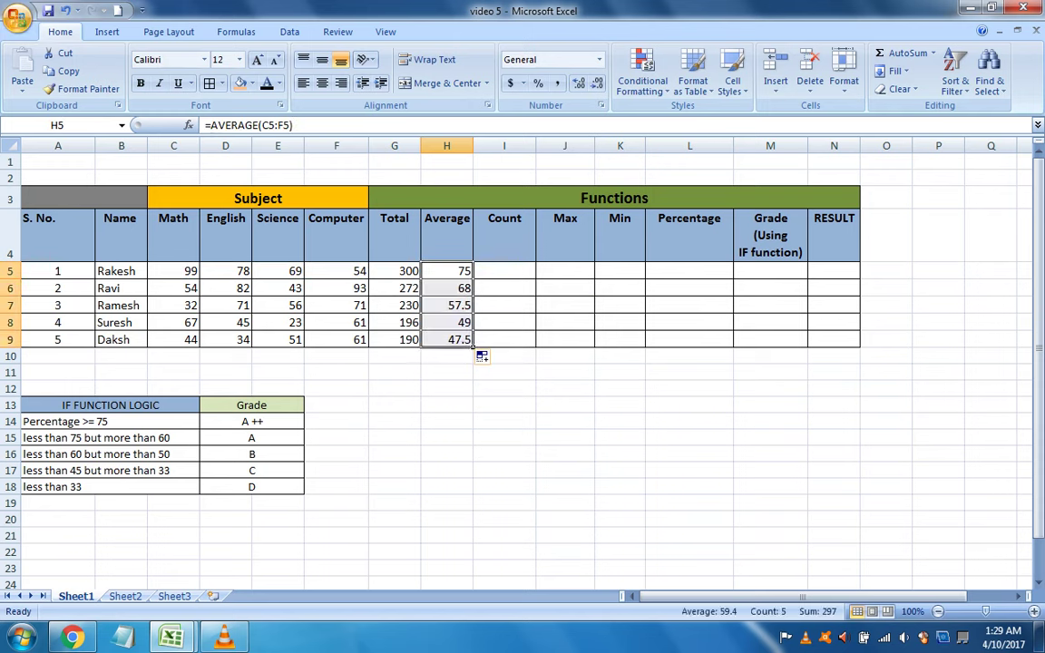
{"action": "left_click", "coordinate": [504, 270]}
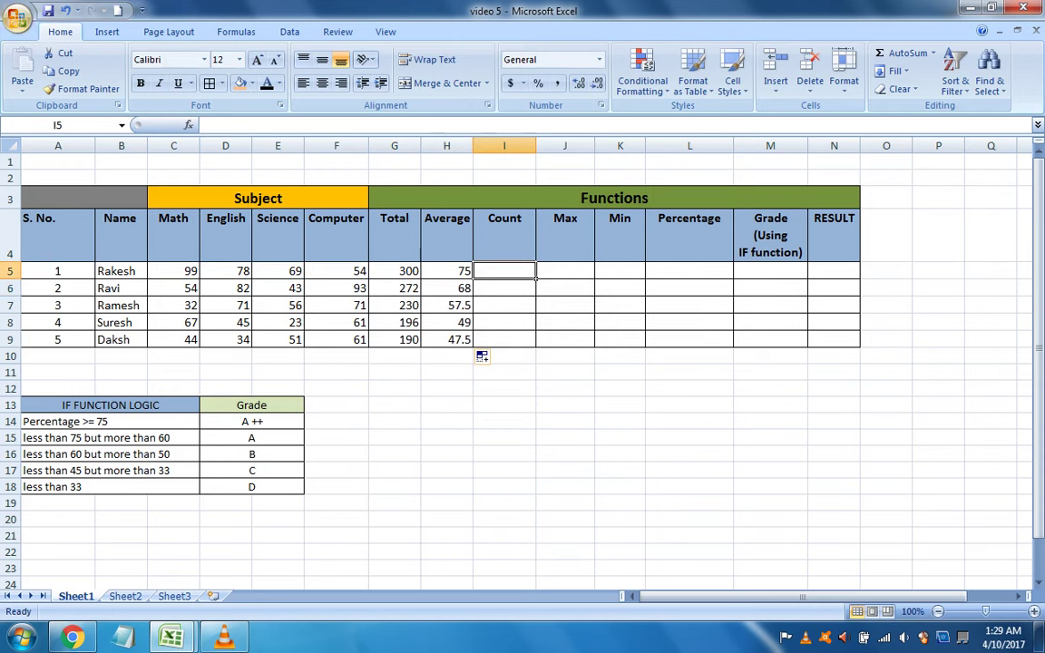
Insert =COUNTIF(C5:F5,"<33") in I5 and copy it down to I9.
{"action": "type", "text": "="}
{"action": "left_click", "coordinate": [187, 125]}
{"action": "key", "text": "Return"}
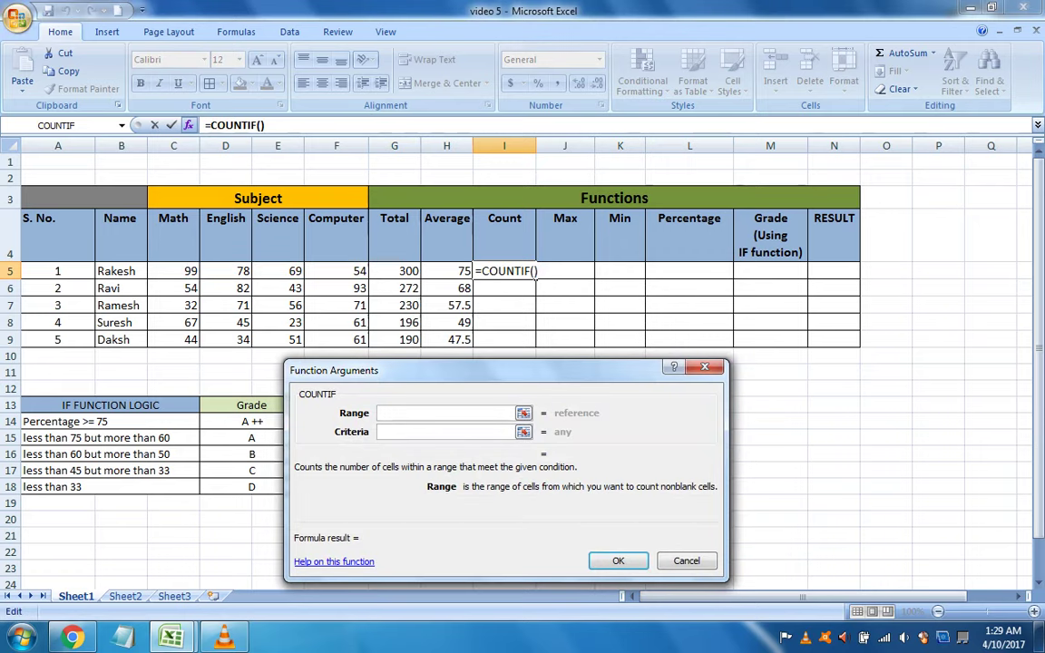
{"action": "left_click_drag", "start_coordinate": [163, 270], "coordinate": [367, 275]}
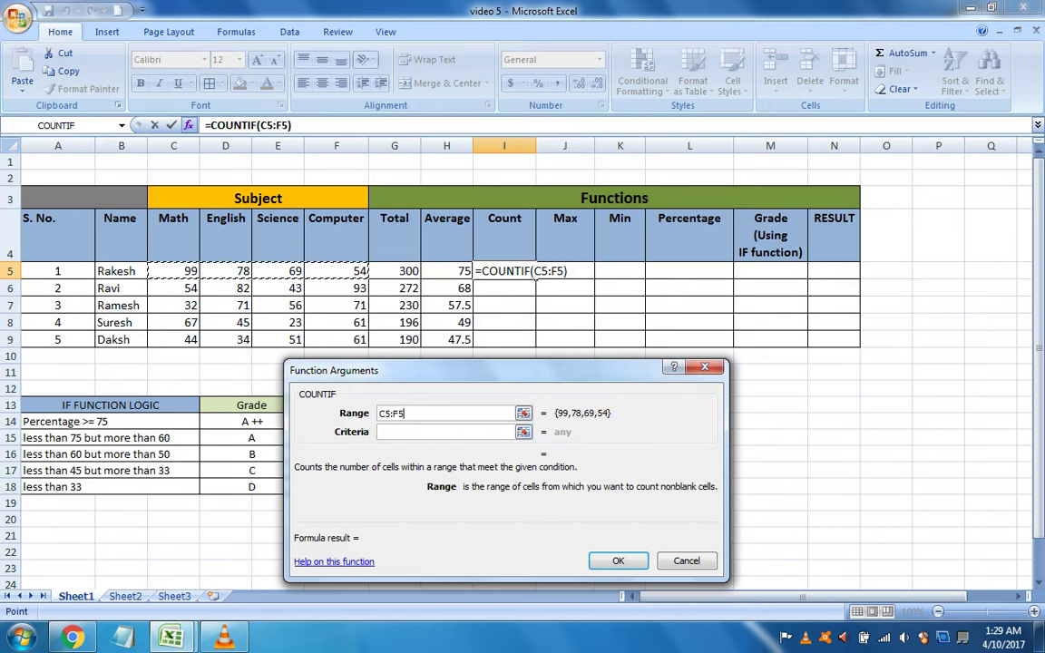
{"action": "left_click", "coordinate": [444, 432]}
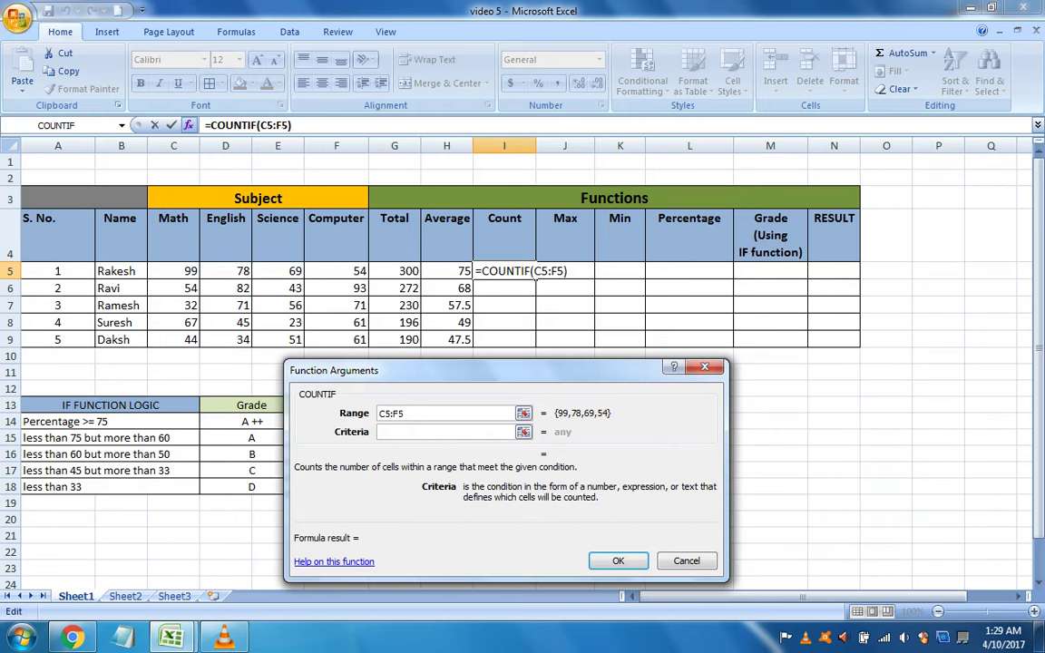
{"action": "type", "text": "<33"}
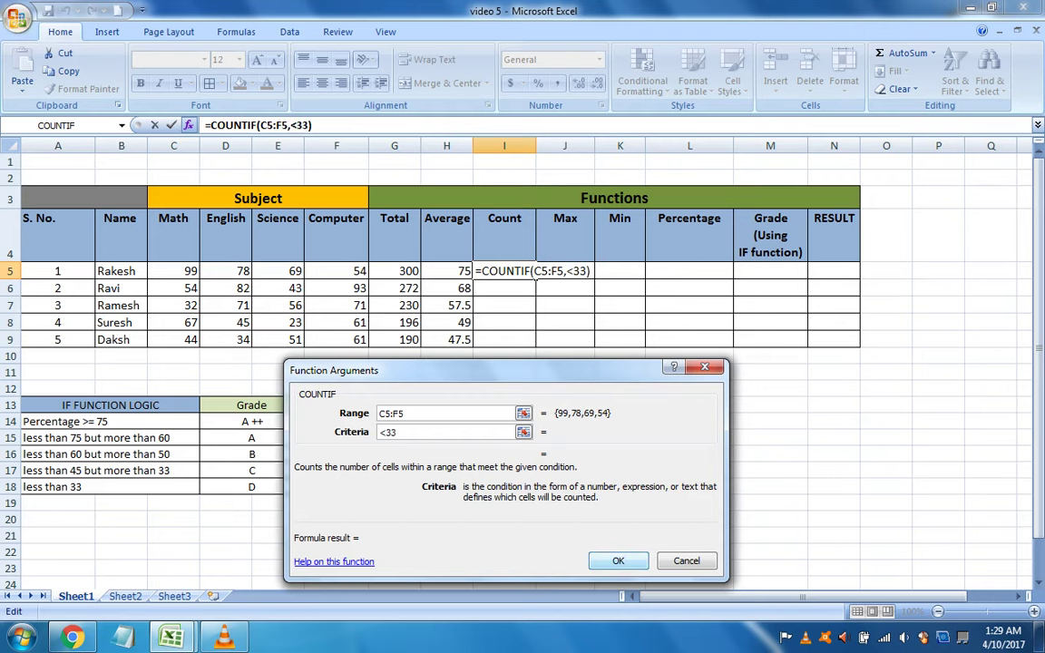
{"action": "key", "text": "Return"}
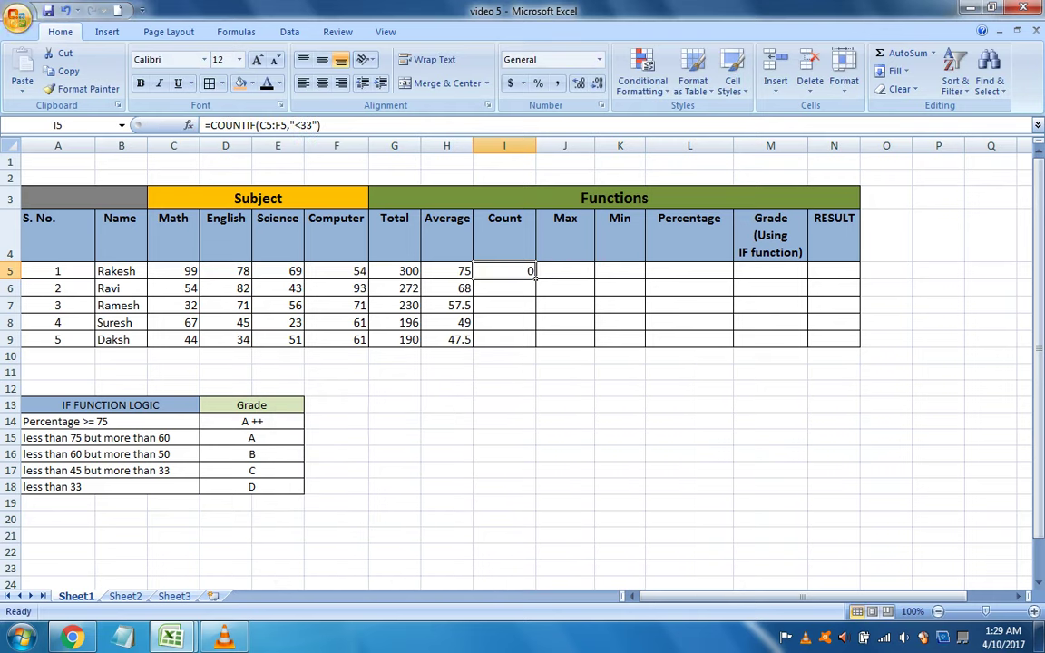
{"action": "left_click_drag", "start_coordinate": [535, 279], "coordinate": [535, 341]}
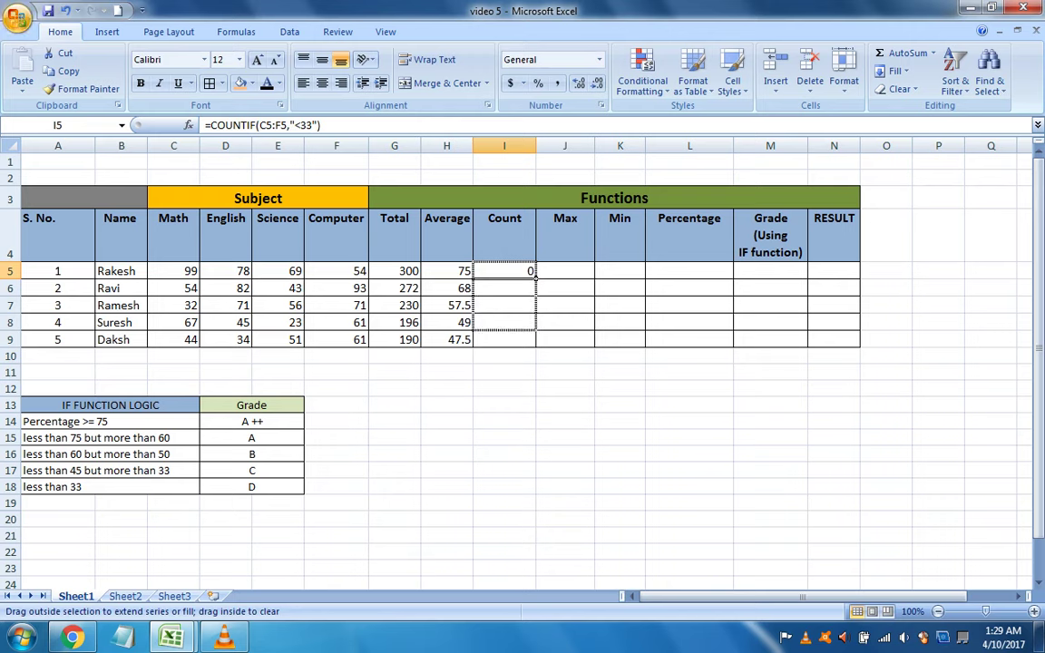
{"action": "left_click", "coordinate": [588, 272]}
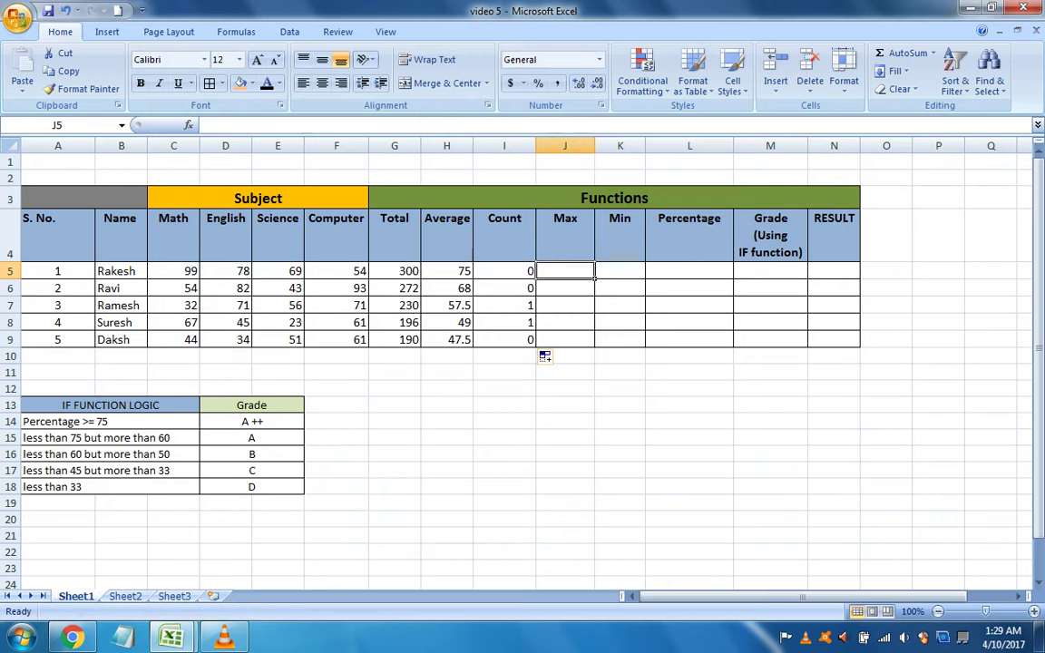
Enter =MAX(C5:F5) in J5 and fill it down to J9.
{"action": "type", "text": "=max("}
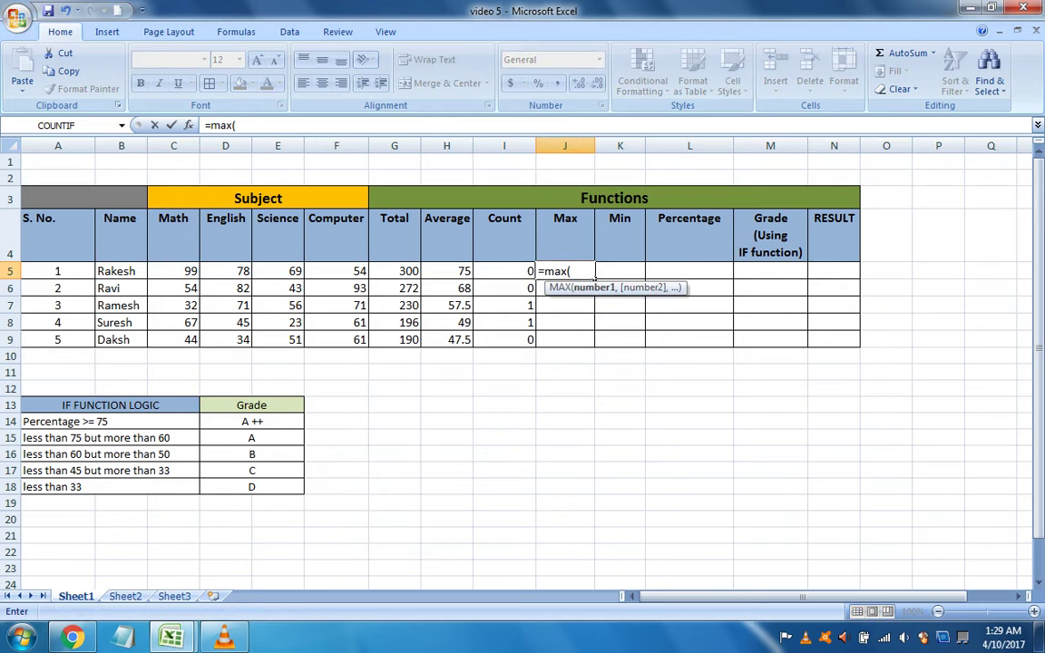
{"action": "left_click_drag", "start_coordinate": [172, 272], "coordinate": [367, 272]}
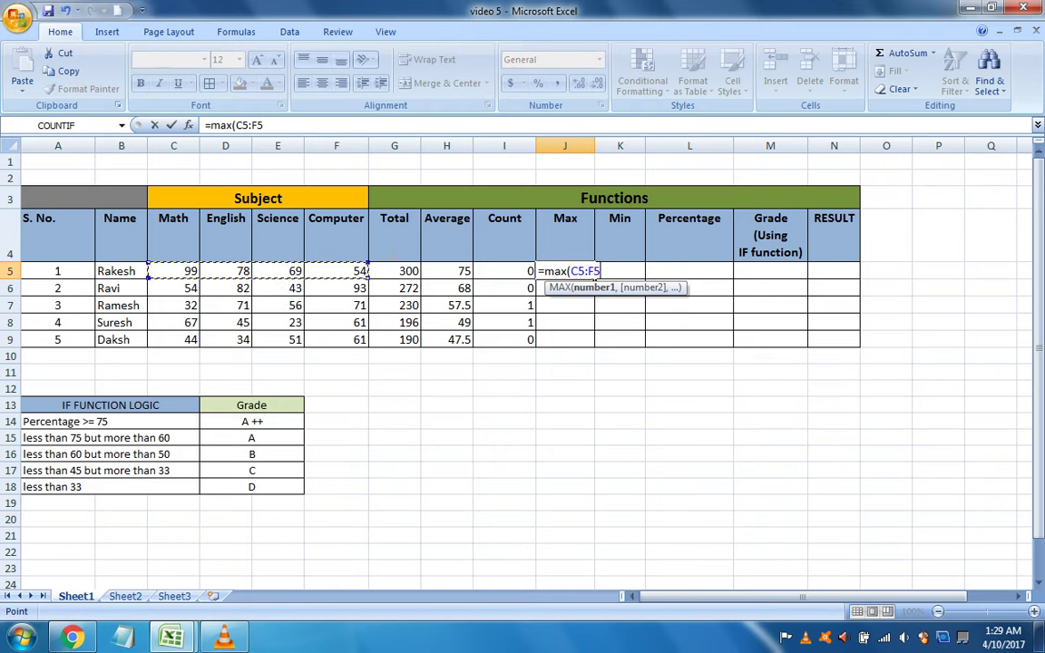
{"action": "type", "text": ")"}
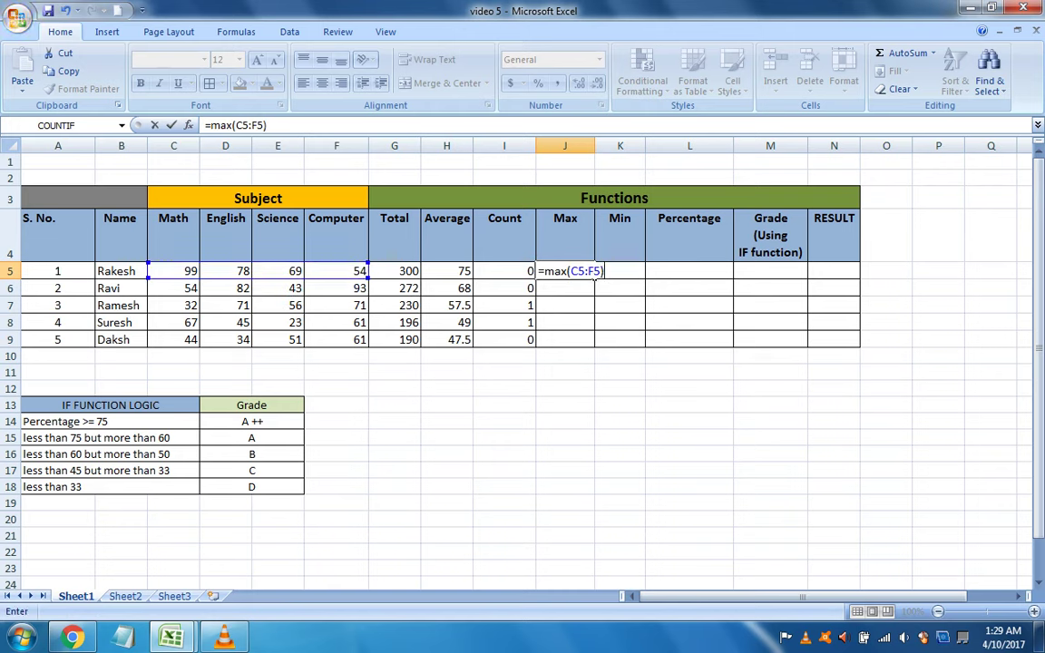
{"action": "key", "text": "Return"}
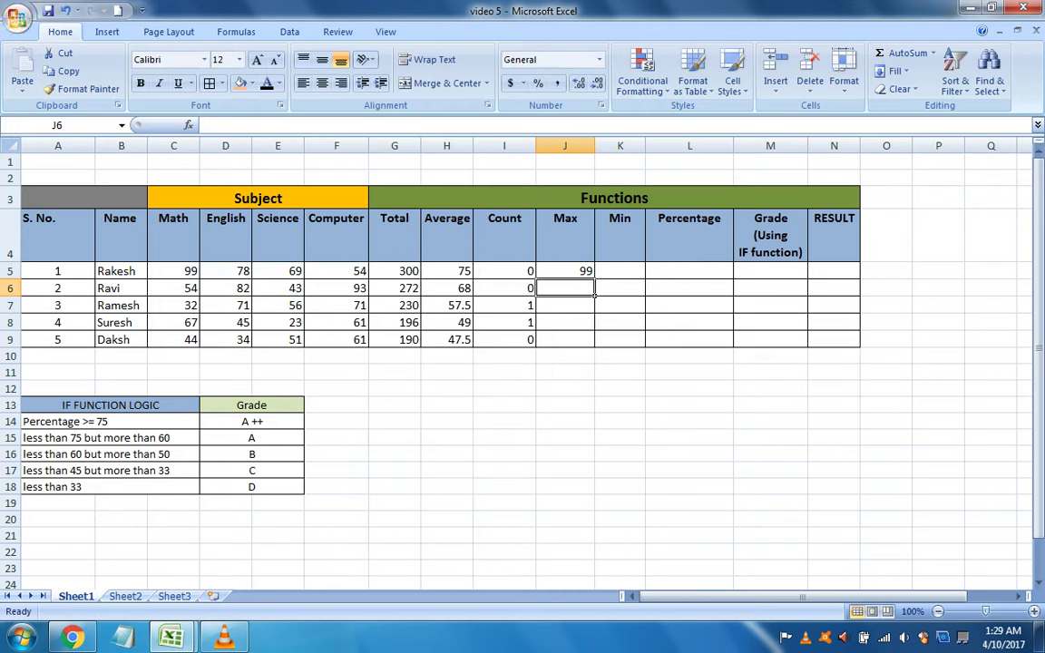
{"action": "left_click", "coordinate": [567, 271]}
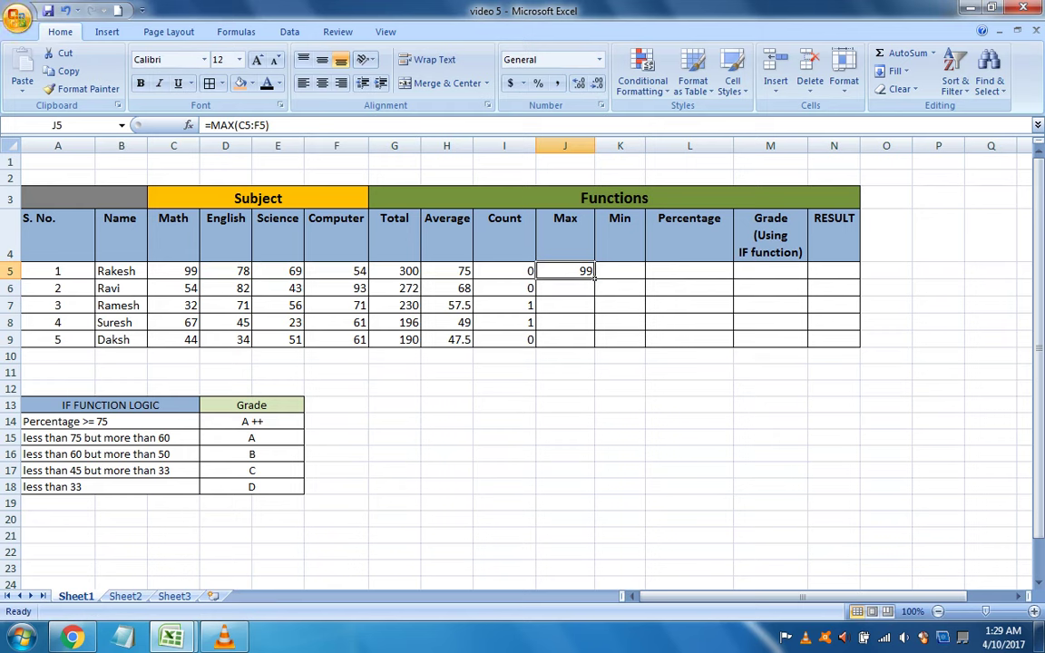
{"action": "left_click_drag", "start_coordinate": [595, 276], "coordinate": [595, 346]}
Enter =MIN(C5:F5) in K5 and fill it down to K9.
{"action": "left_click", "coordinate": [642, 275]}
{"action": "type", "text": "=min("}
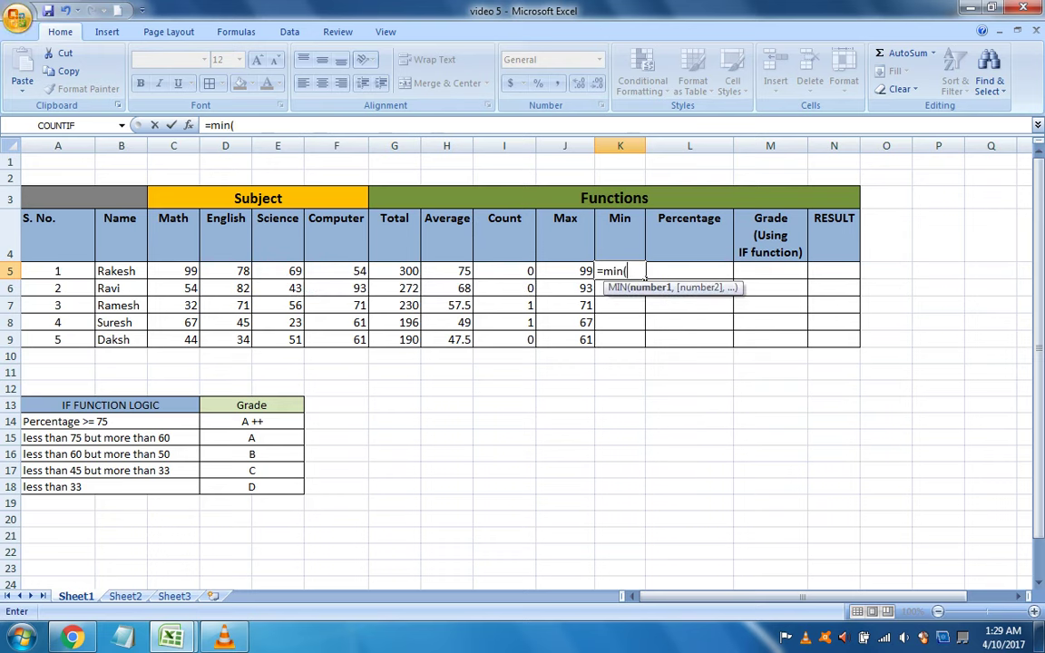
{"action": "left_click_drag", "start_coordinate": [172, 272], "coordinate": [345, 271]}
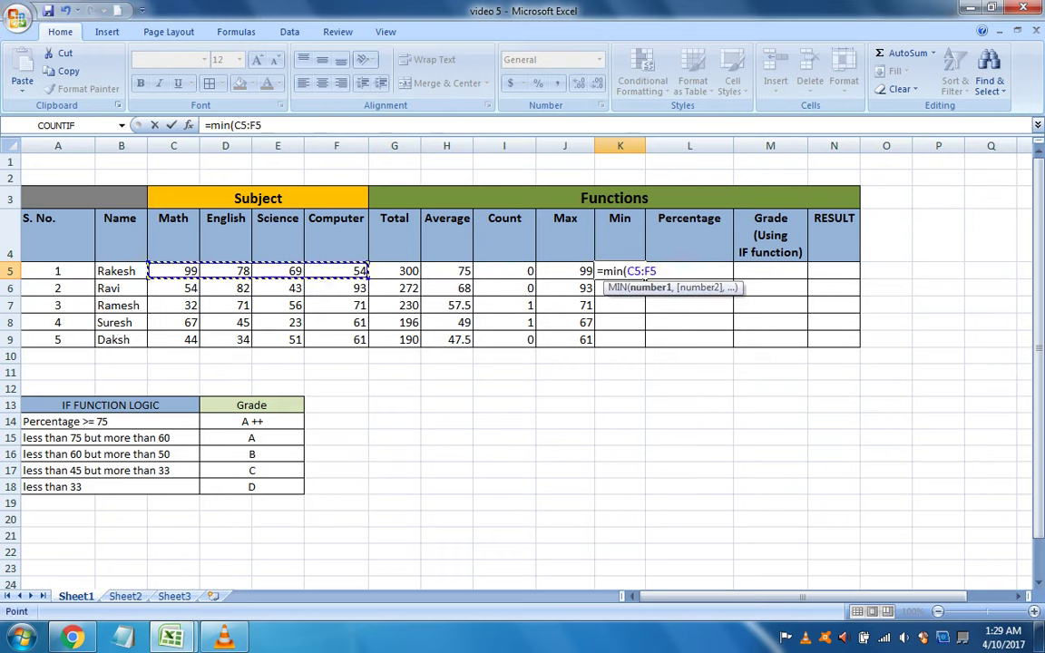
{"action": "type", "text": ")"}
{"action": "key", "text": "ctrl+Return"}
{"action": "left_click_drag", "start_coordinate": [644, 279], "coordinate": [645, 345]}
{"action": "left_click", "coordinate": [619, 388]}
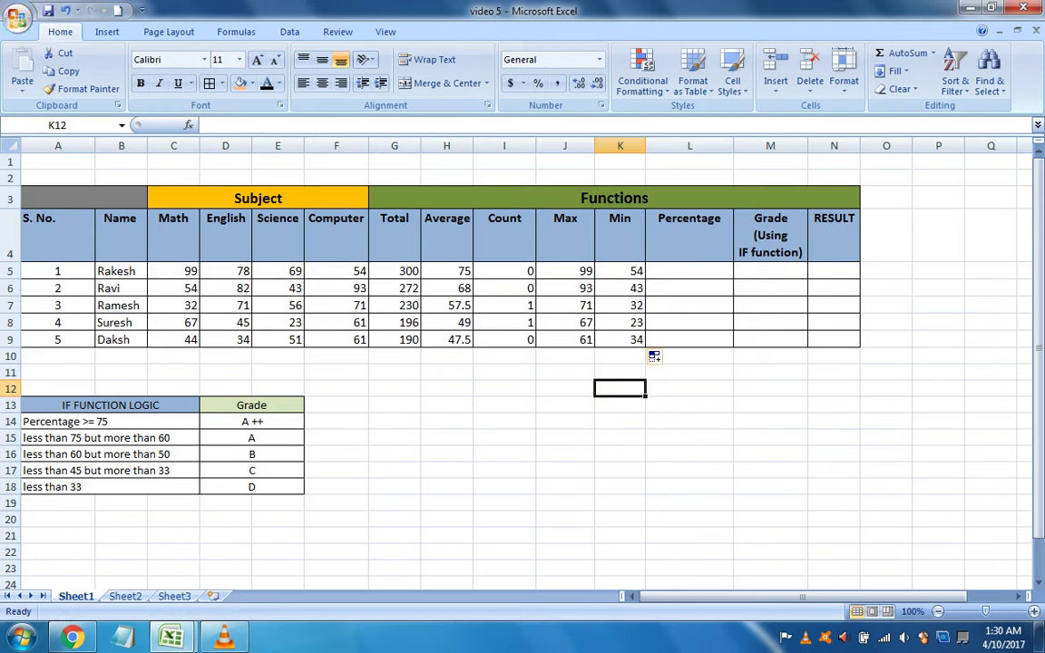
{"action": "left_click", "coordinate": [689, 270]}
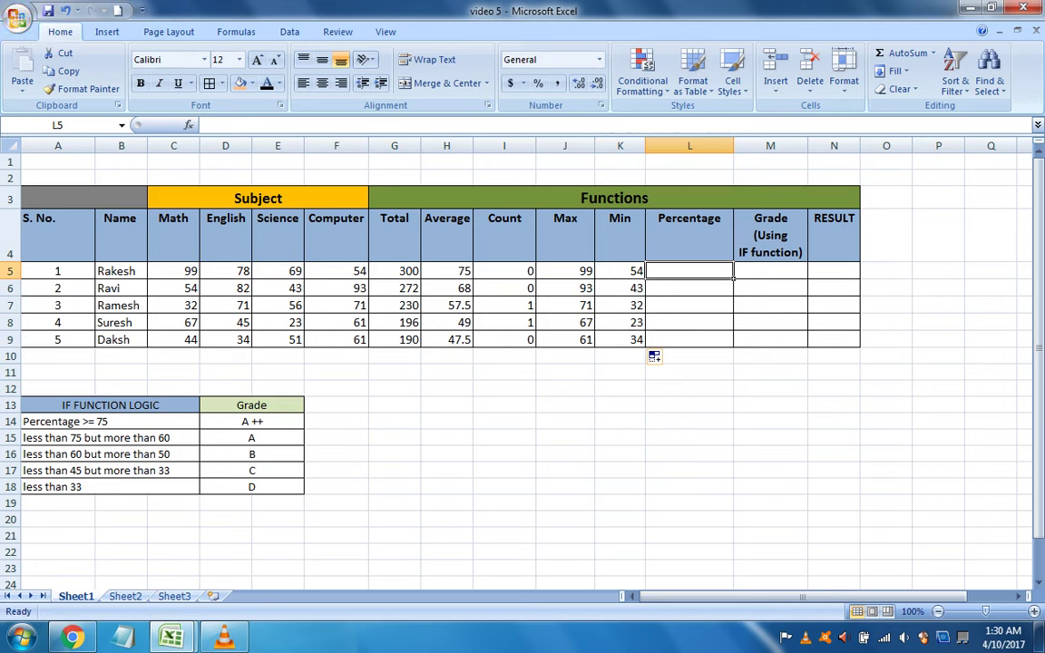
Enter =G5/400% in L5 and fill it down to L9 for every student's percentage.
{"action": "type", "text": "=G"}
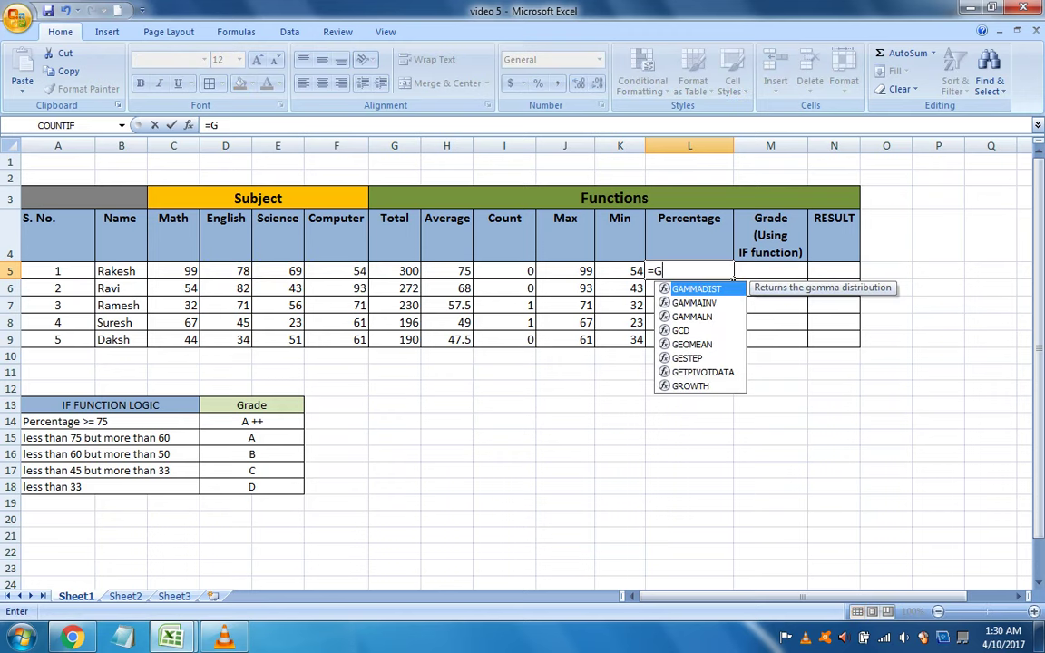
{"action": "type", "text": "5/400"}
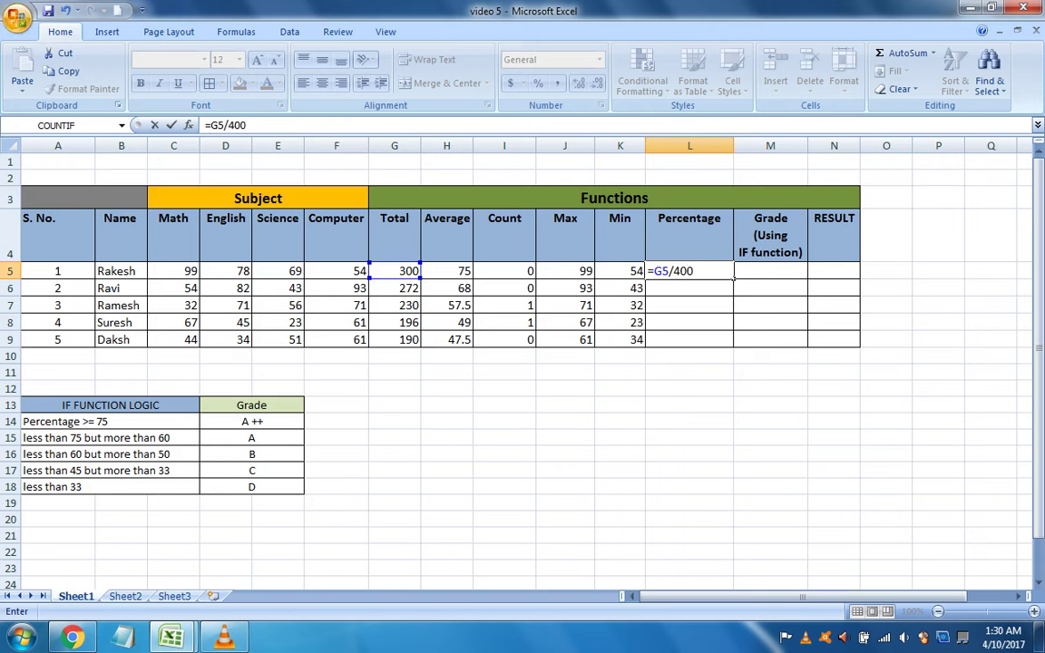
{"action": "type", "text": "%"}
{"action": "key", "text": "Return"}
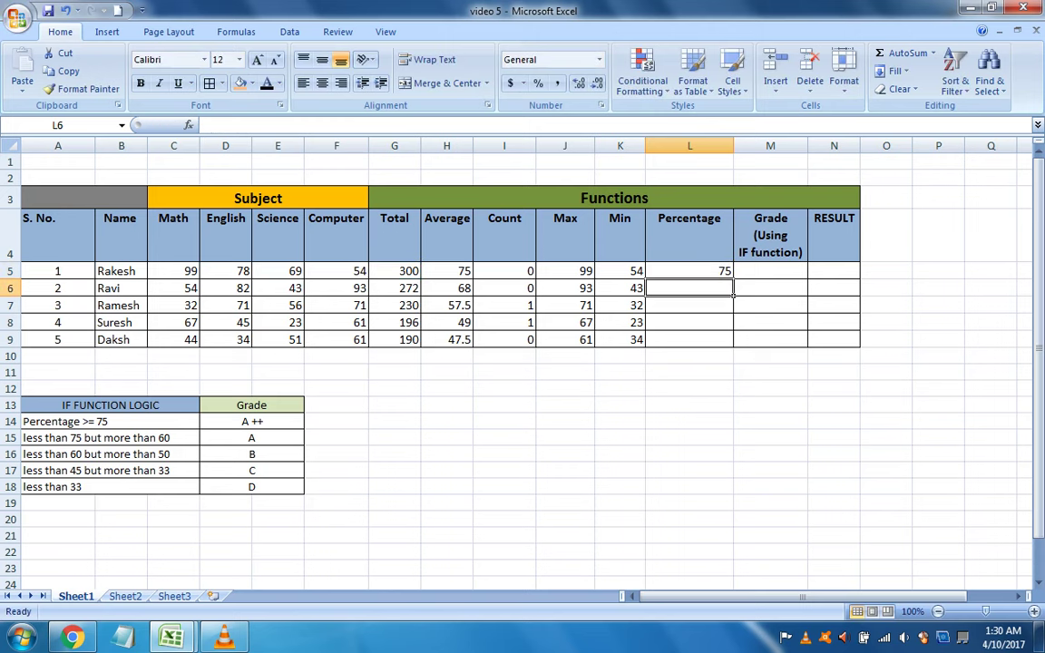
{"action": "left_click", "coordinate": [689, 271]}
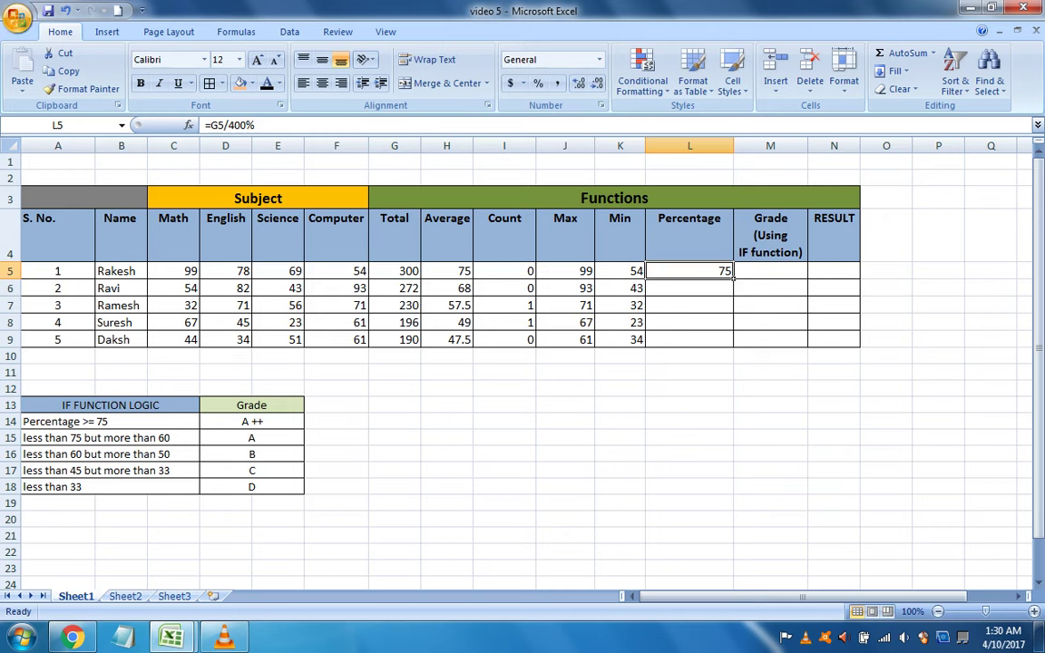
{"action": "left_click_drag", "start_coordinate": [732, 278], "coordinate": [733, 348]}
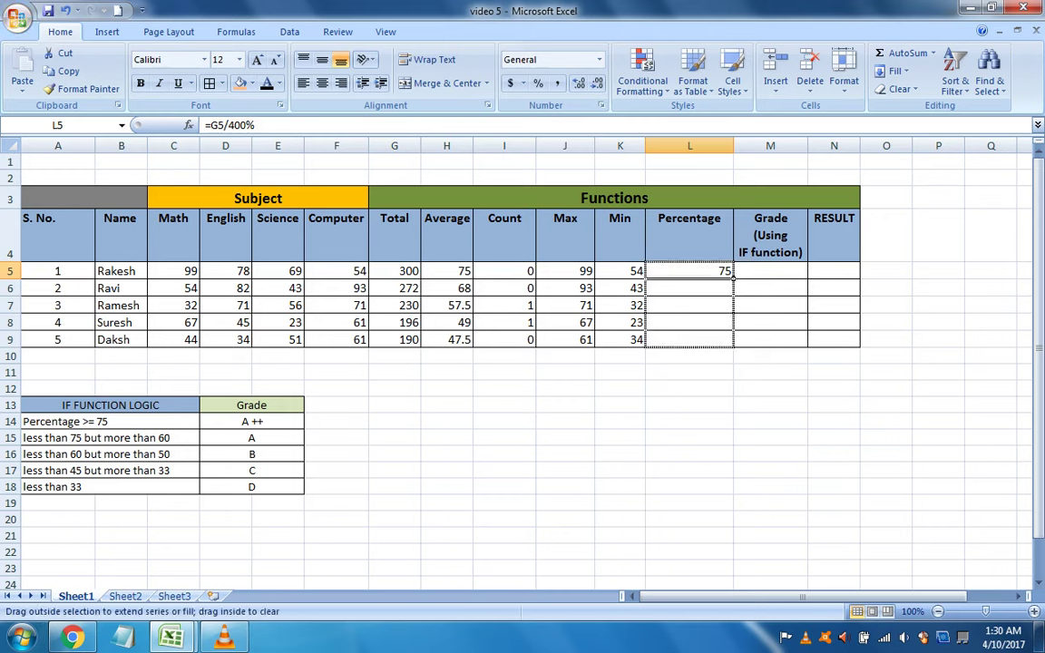
{"action": "left_click", "coordinate": [803, 274]}
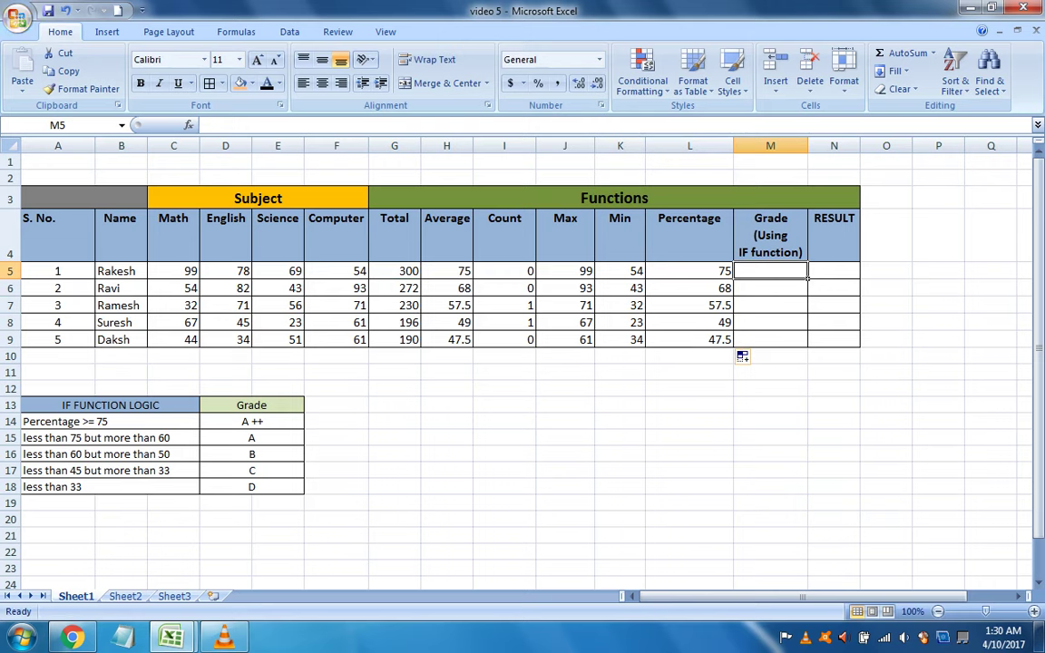
Start an IF formula in M5 returning "A++" when L5>=75.
{"action": "key", "text": "shift+F3"}
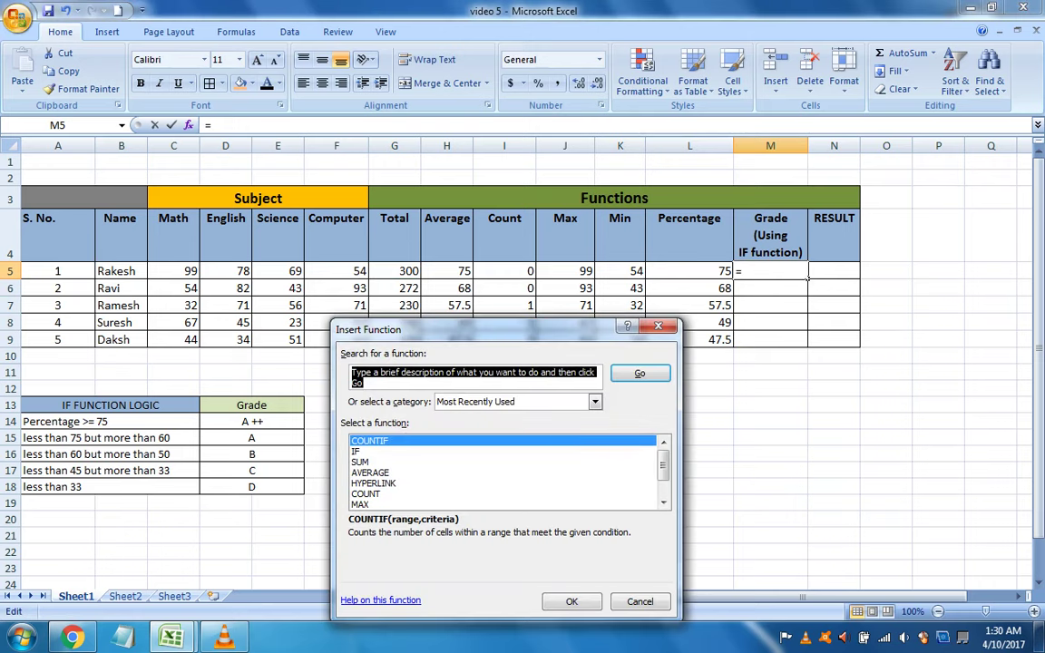
{"action": "key", "text": "Tab"}
{"action": "key", "text": "Tab"}
{"action": "key", "text": "Tab"}
{"action": "key", "text": "Down"}
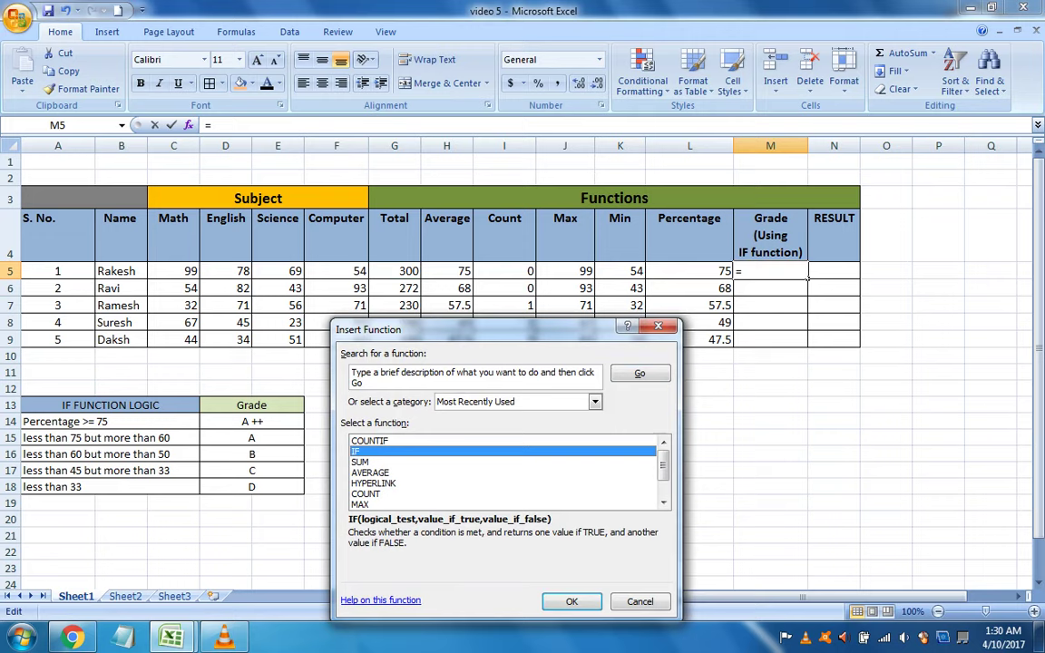
{"action": "key", "text": "Return"}
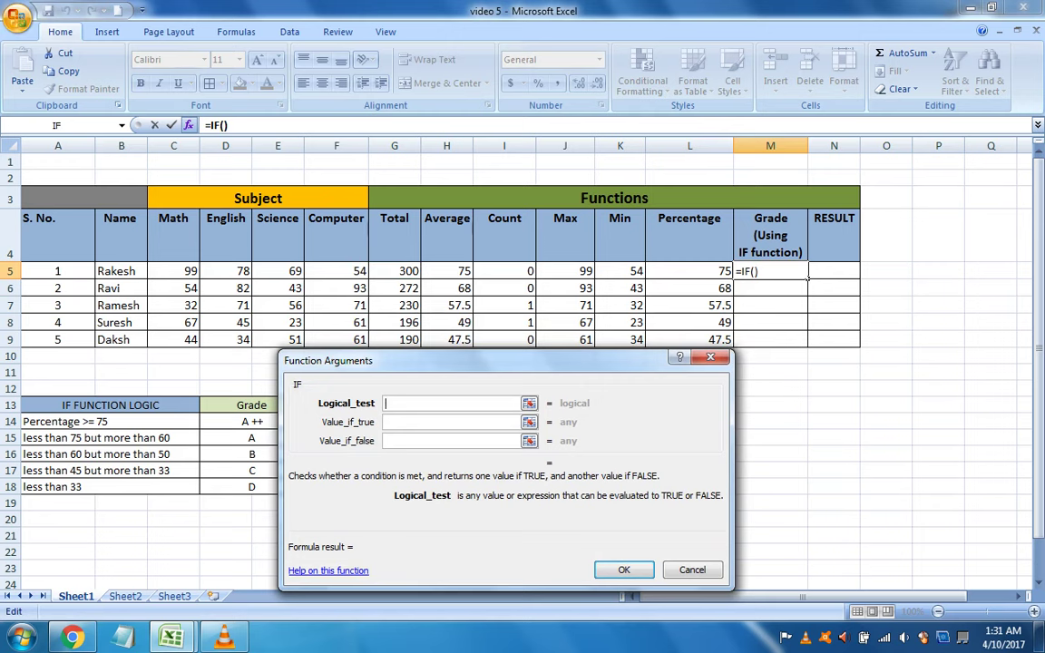
{"action": "type", "text": "L5>=75"}
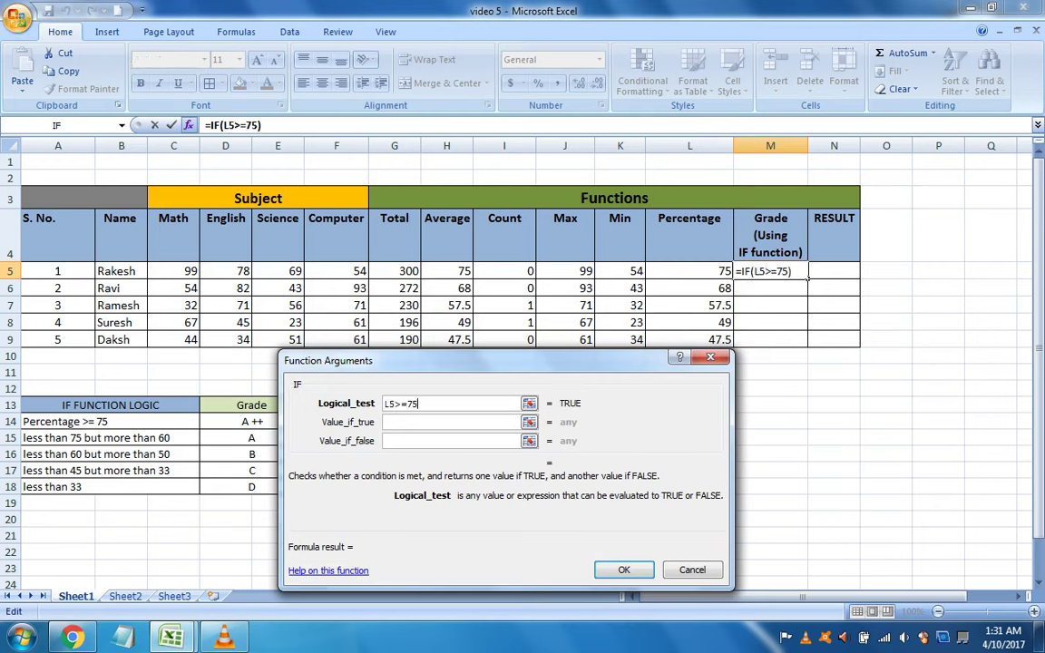
{"action": "key", "text": "Tab"}
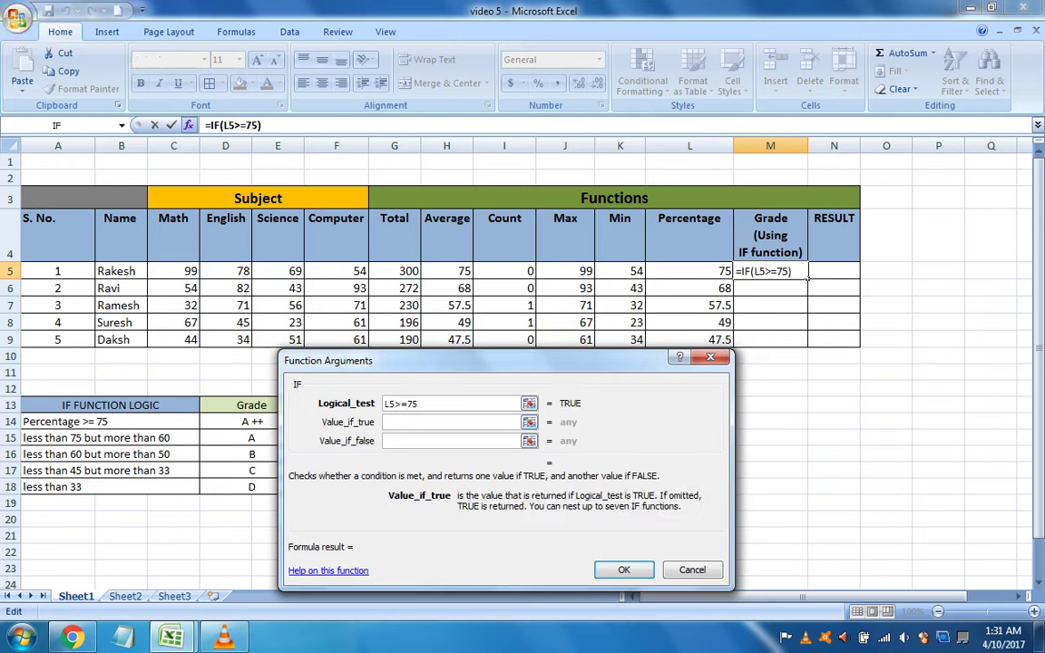
{"action": "type", "text": "A"}
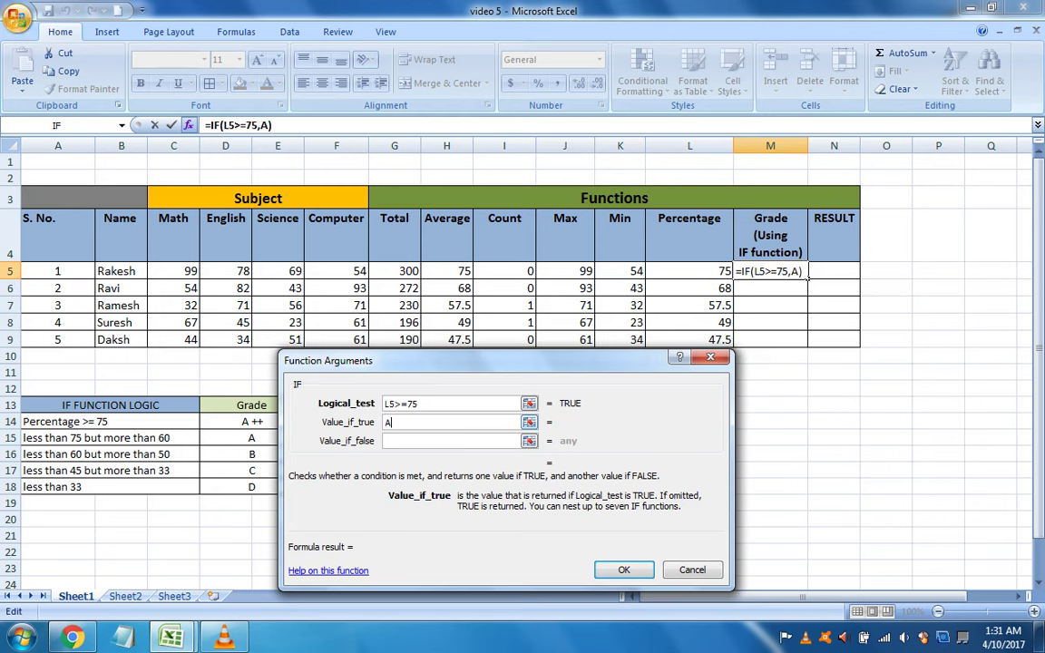
{"action": "type", "text": "++"}
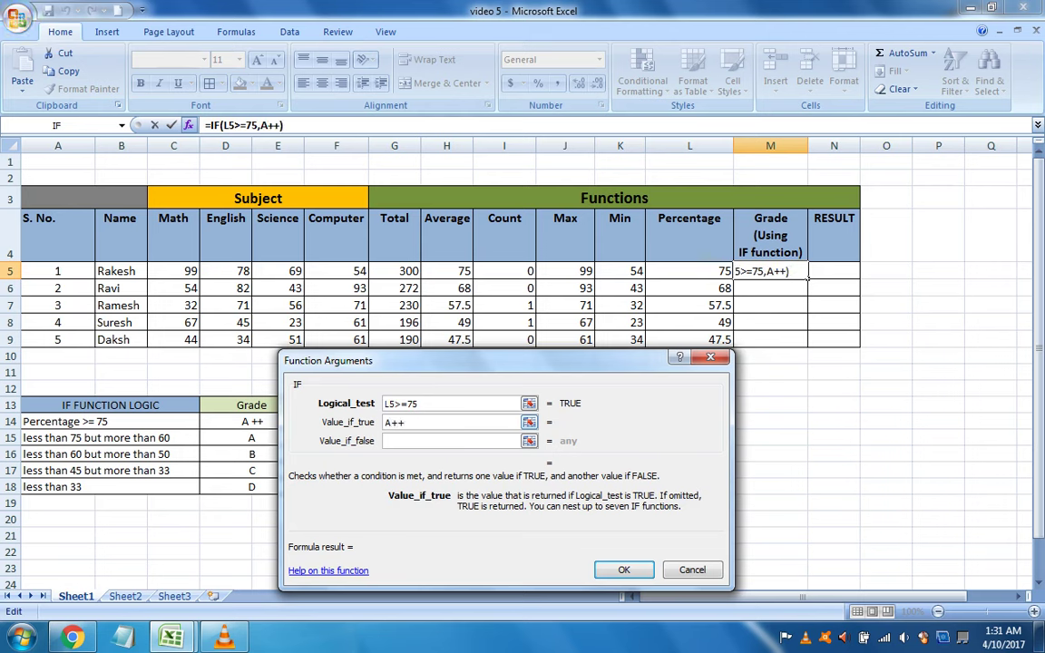
{"action": "key", "text": "Tab"}
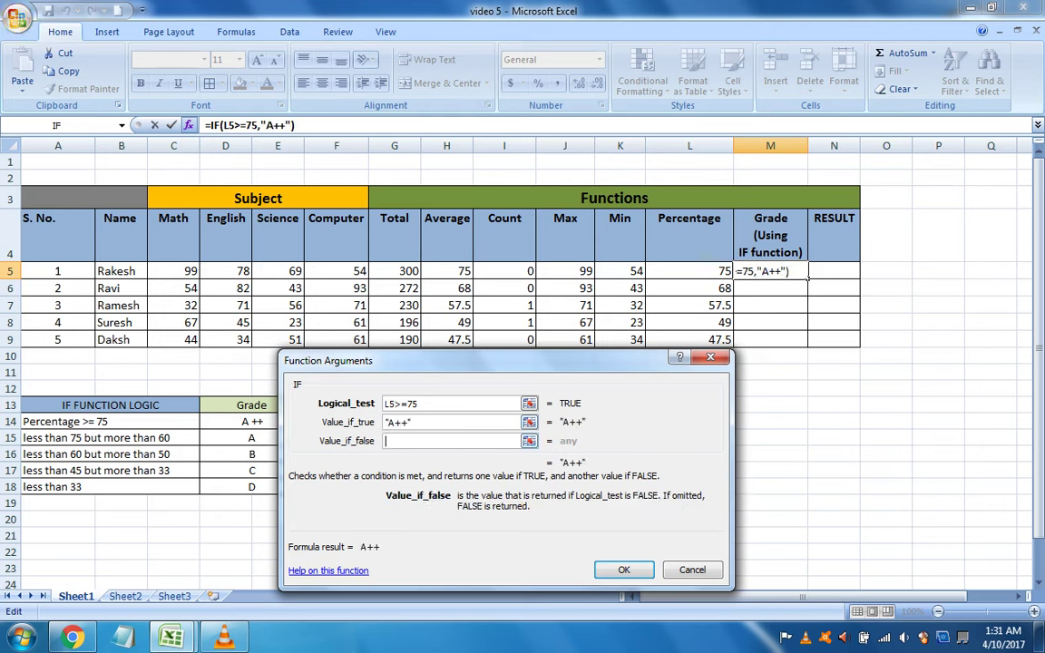
Nest a second IF returning "A" when L5>=60.
{"action": "left_click", "coordinate": [56, 125]}
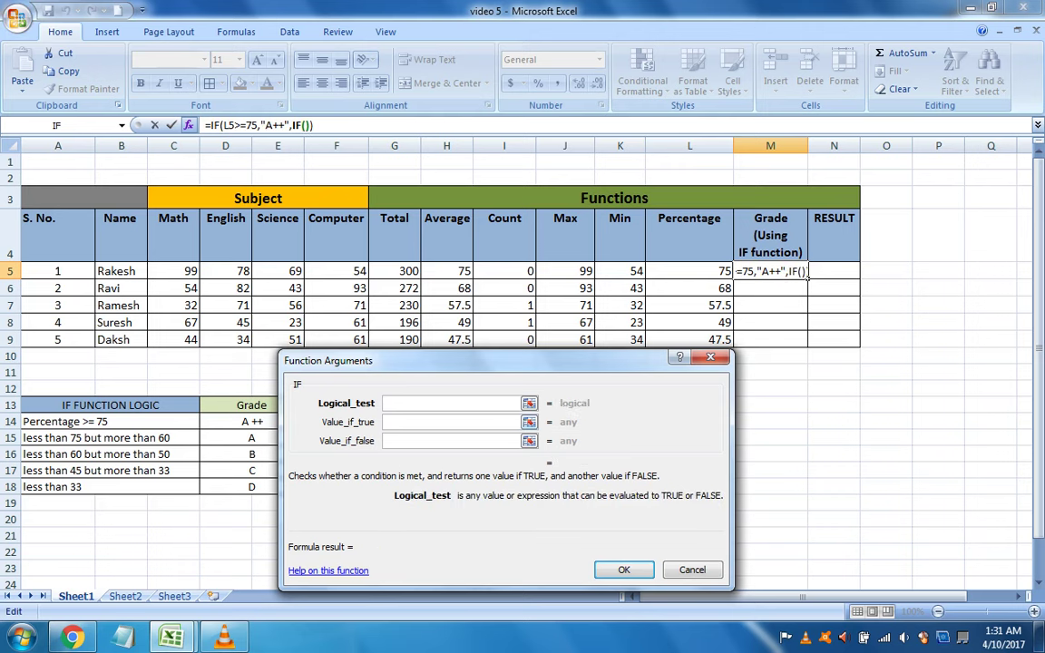
{"action": "type", "text": "L%"}
{"action": "key", "text": "BackSpace"}
{"action": "type", "text": "5"}
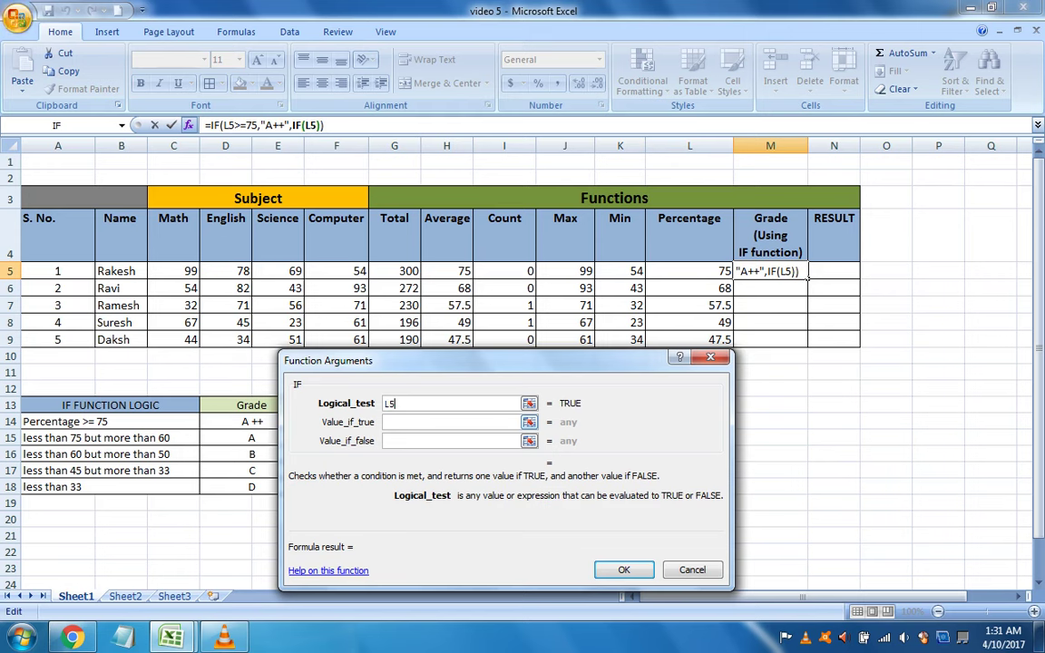
{"action": "type", "text": ">=60"}
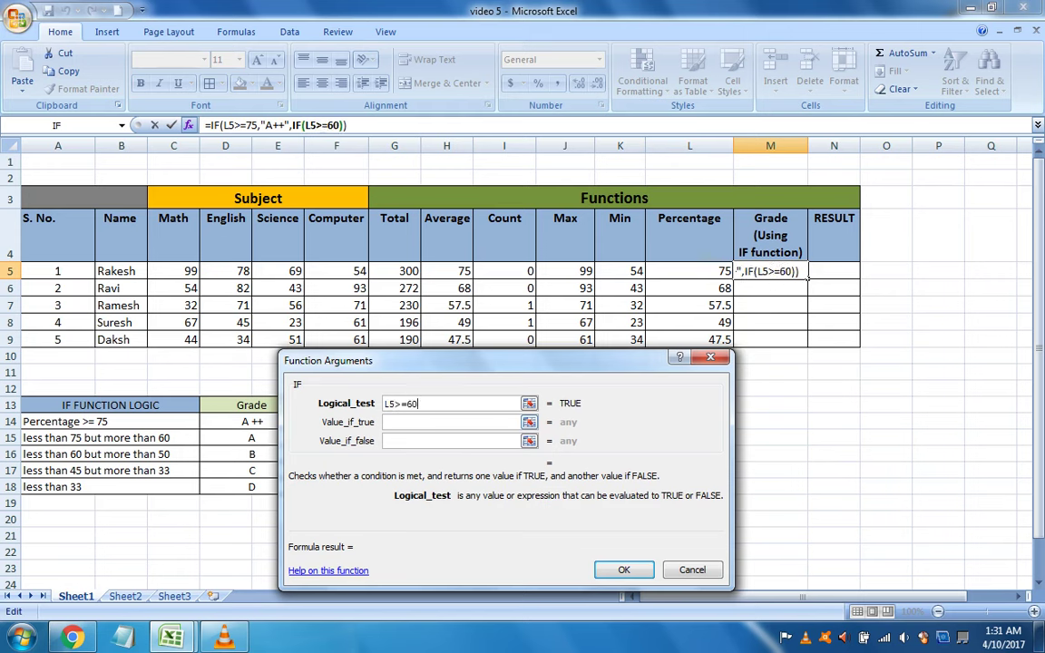
{"action": "key", "text": "Tab"}
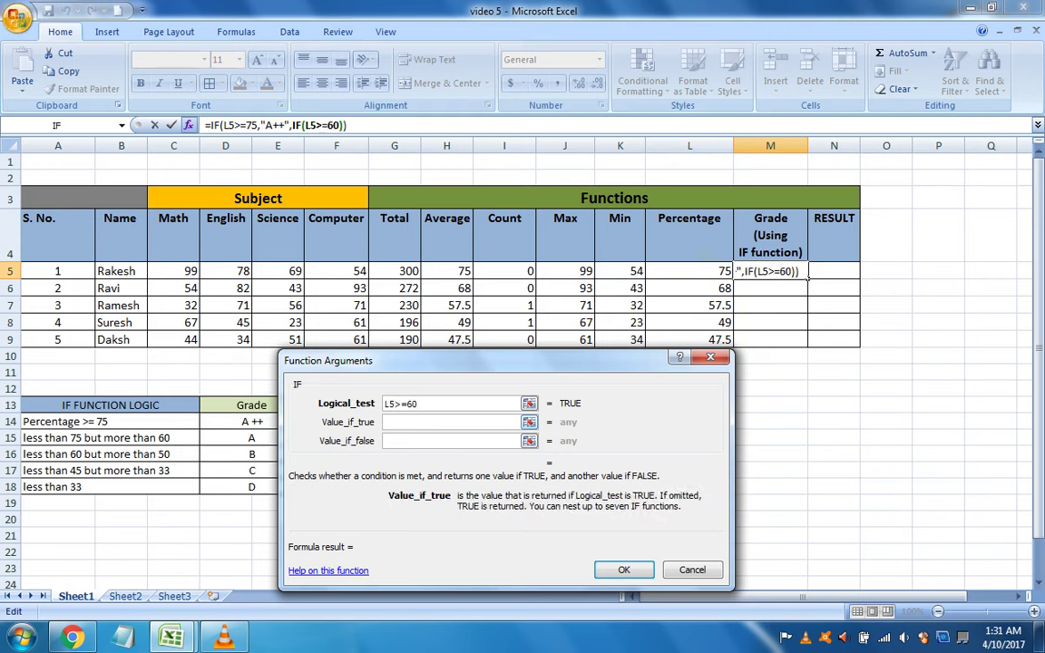
{"action": "type", "text": "A"}
{"action": "key", "text": "Tab"}
Nest a third IF returning "B" when L5>=50.
{"action": "left_click", "coordinate": [56, 125]}
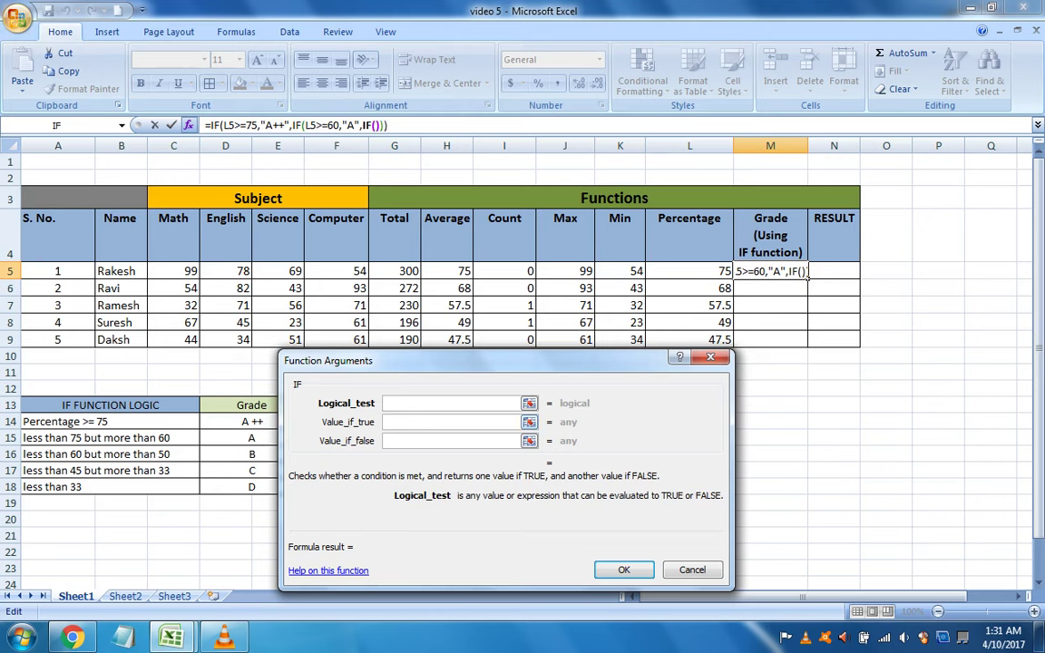
{"action": "type", "text": "L"}
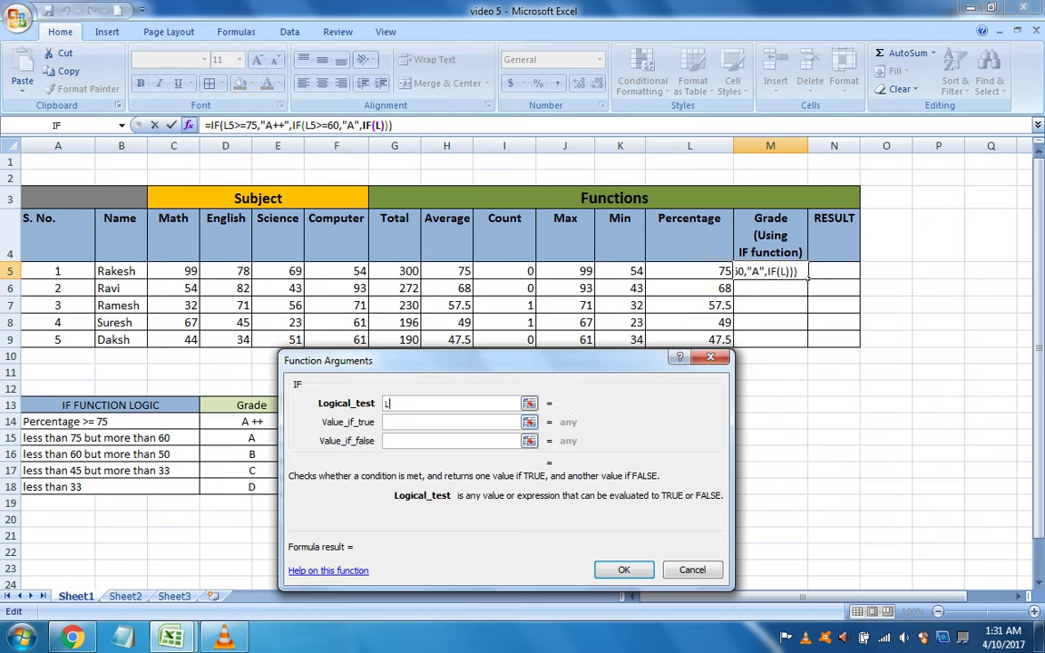
{"action": "type", "text": "5>="}
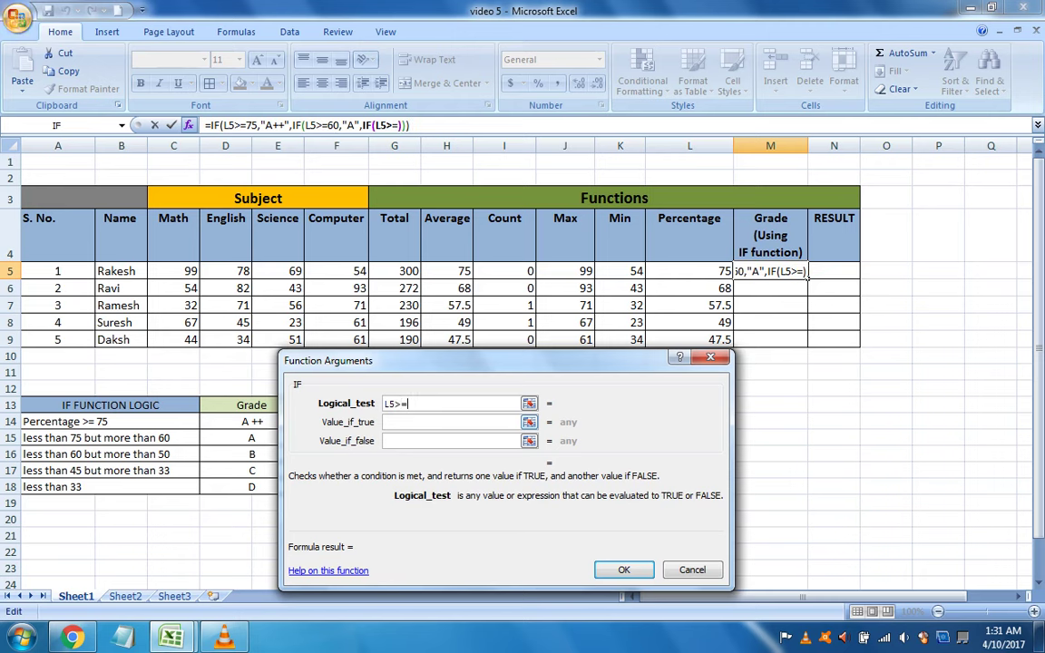
{"action": "type", "text": "50"}
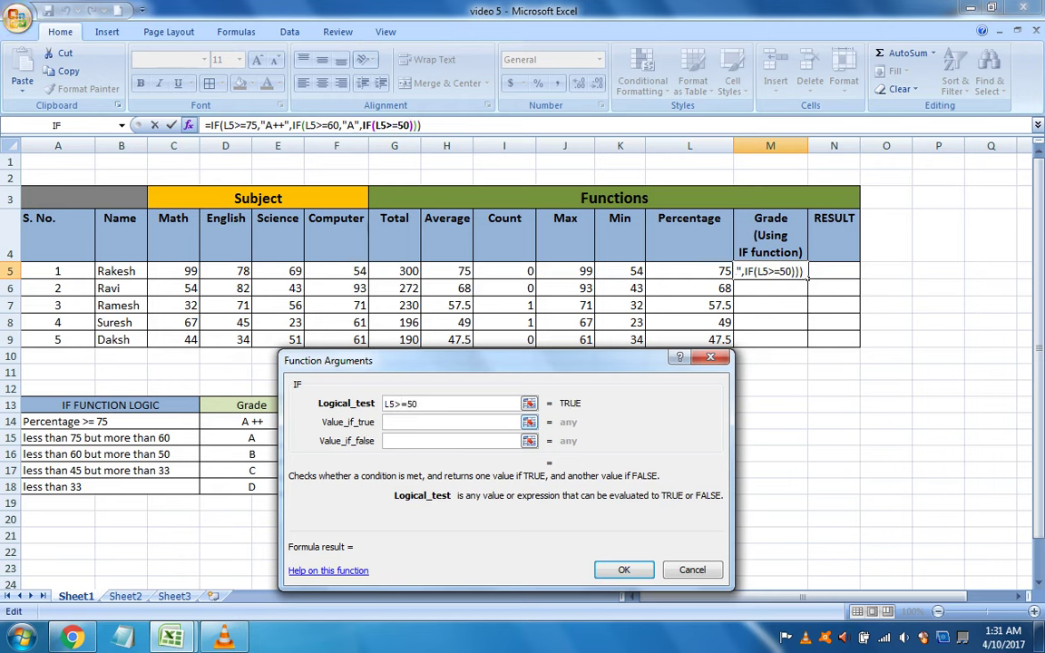
{"action": "left_click", "coordinate": [451, 421]}
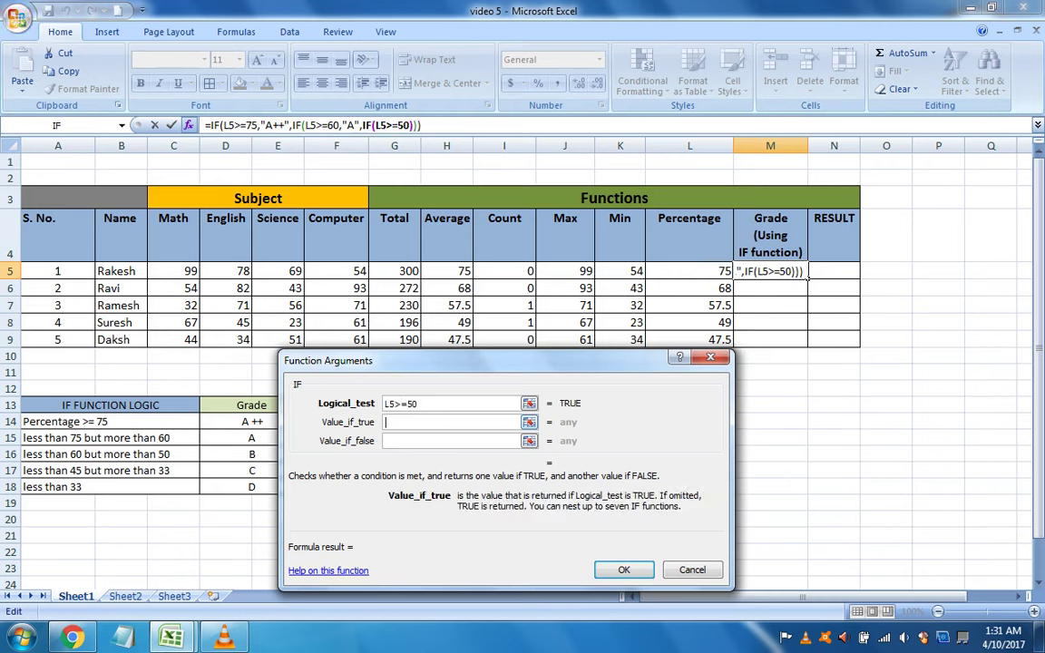
{"action": "type", "text": "B"}
{"action": "key", "text": "Tab"}
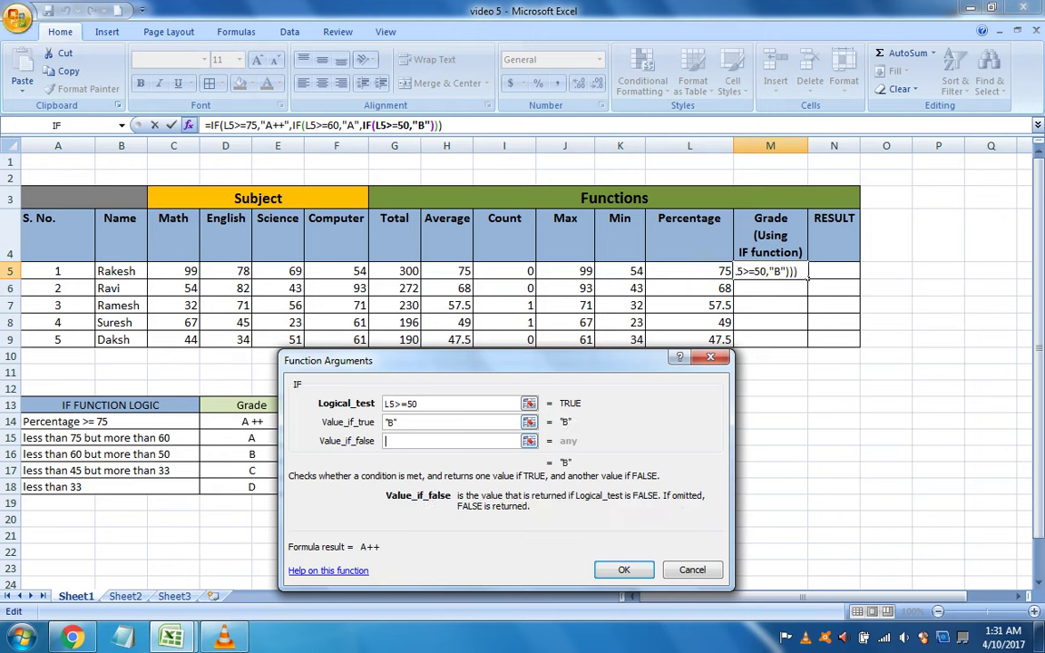
Nest a fourth IF returning "C" when L5>=33, then begin a fifth IF.
{"action": "left_click", "coordinate": [100, 125]}
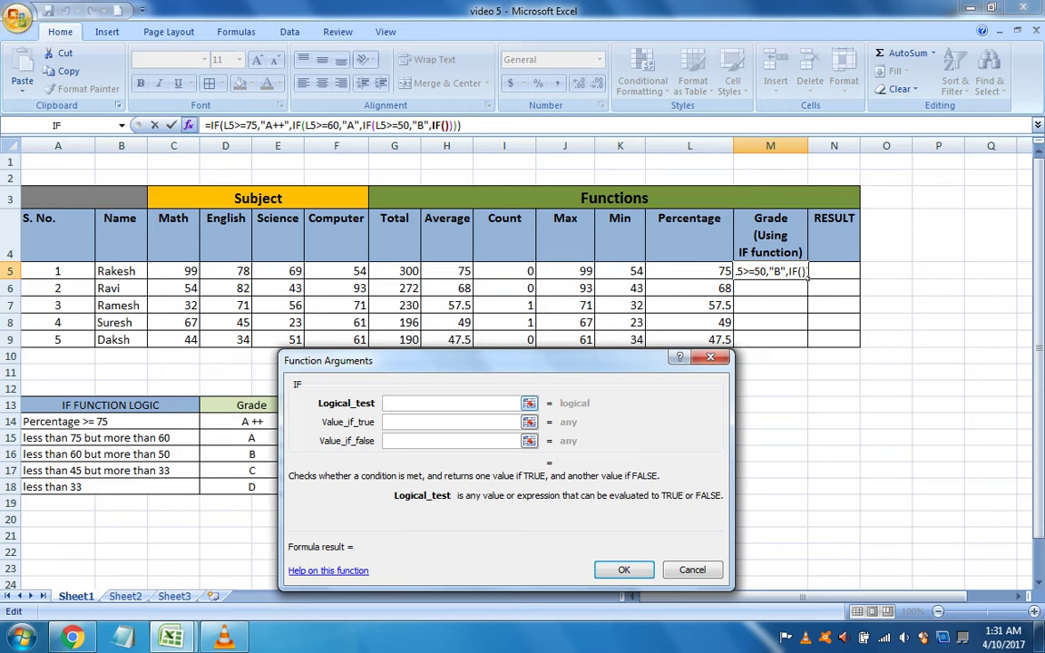
{"action": "type", "text": "L5>="}
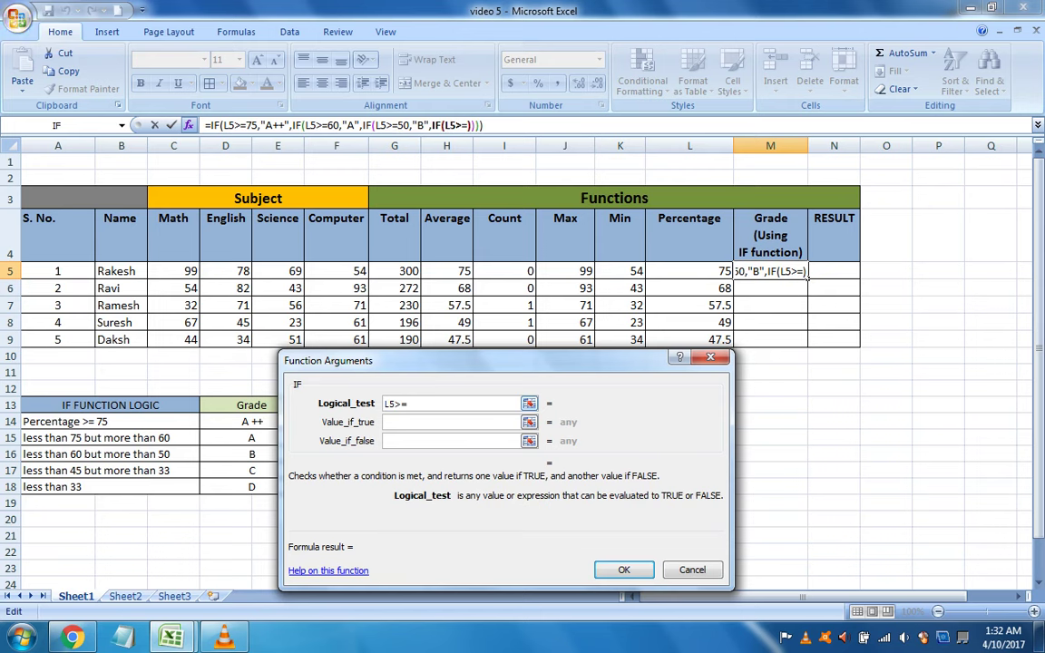
{"action": "type", "text": "33"}
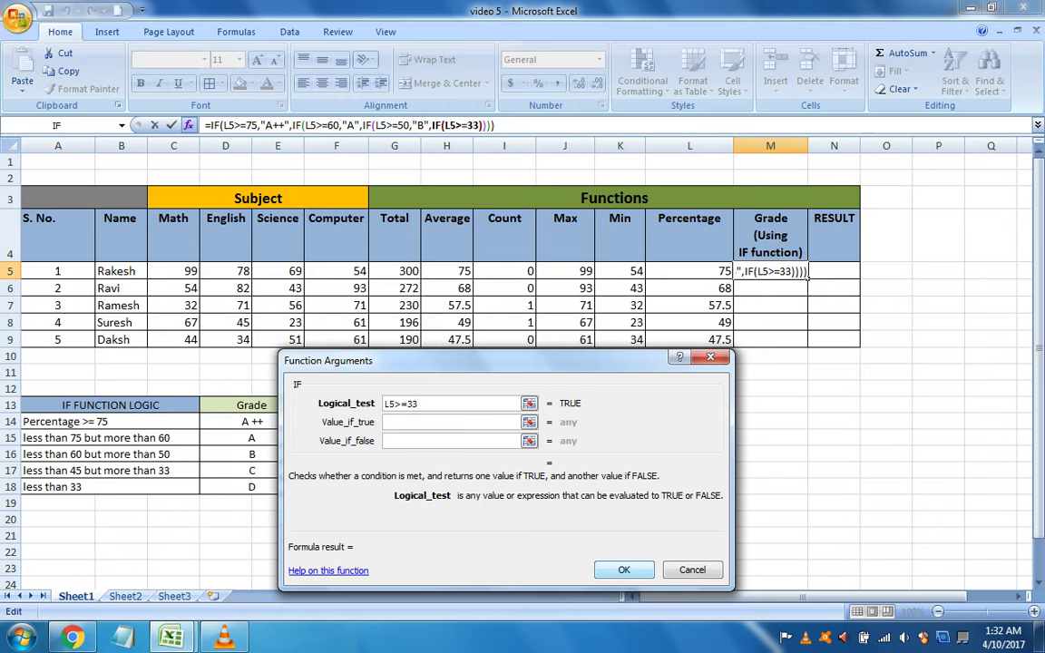
{"action": "left_click", "coordinate": [451, 422]}
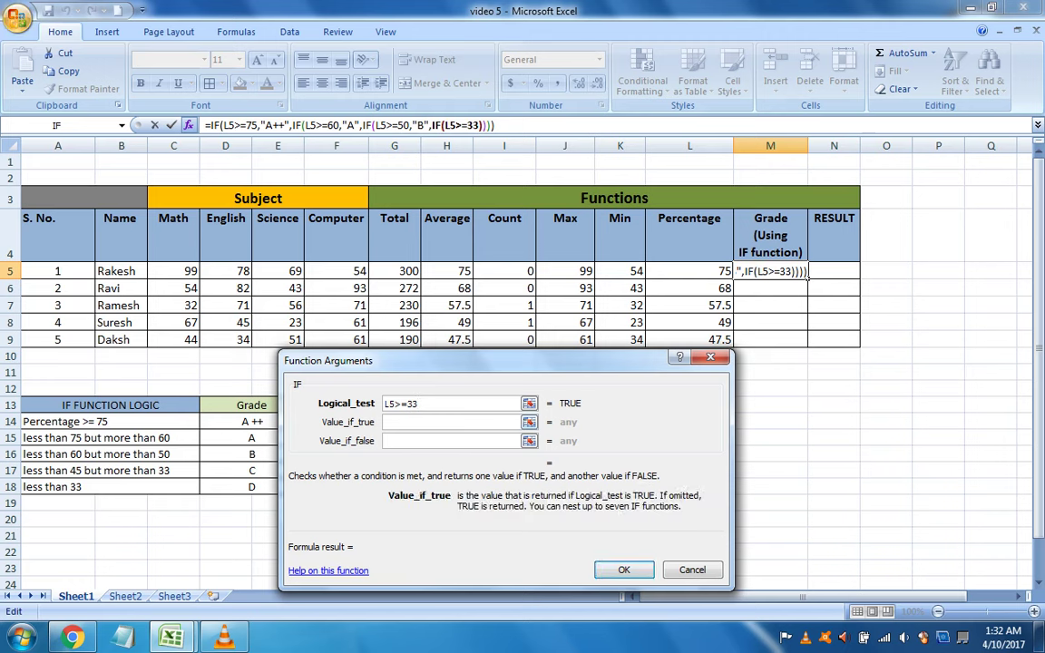
{"action": "type", "text": "C"}
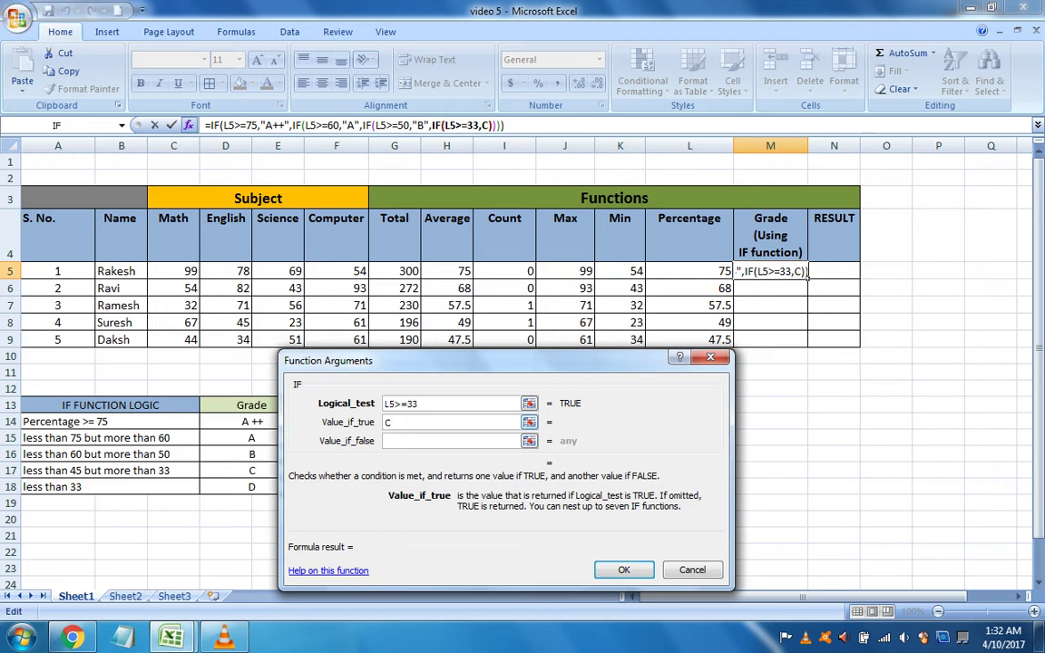
{"action": "key", "text": "Tab"}
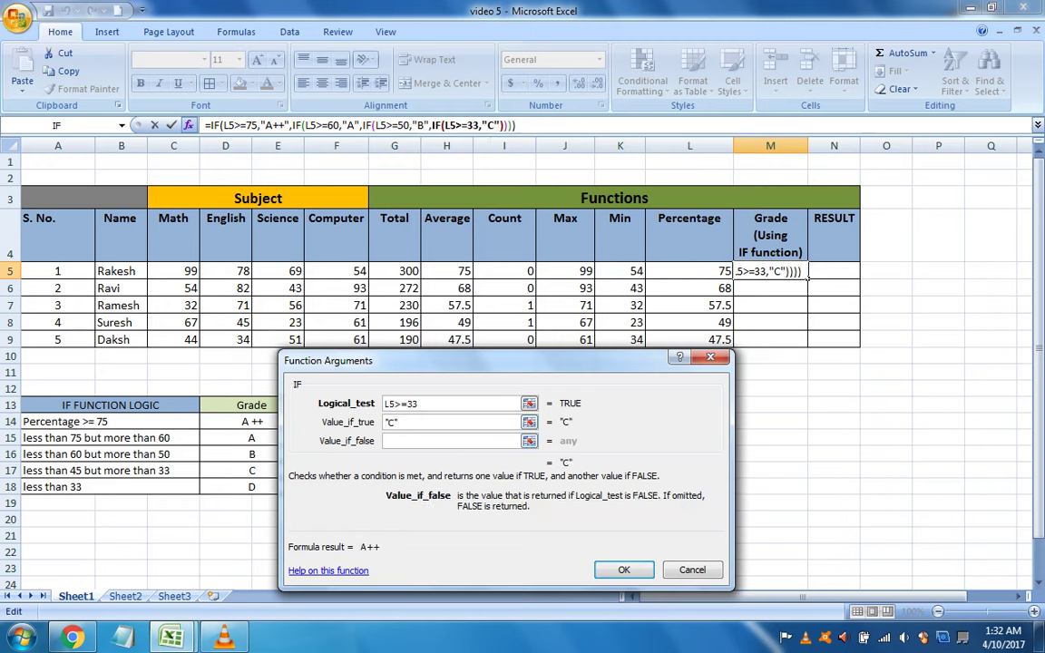
{"action": "type", "text": ",IF("}
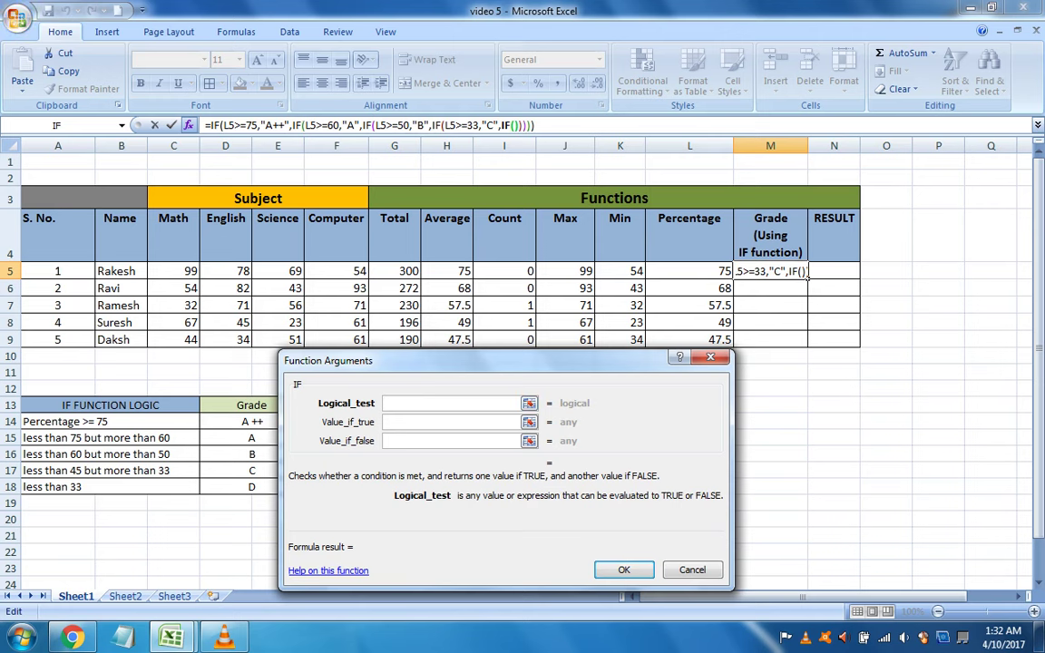
Replace the extra innermost IF with "D" as the final false value, so M5 shows A++.
{"action": "left_click", "coordinate": [450, 125]}
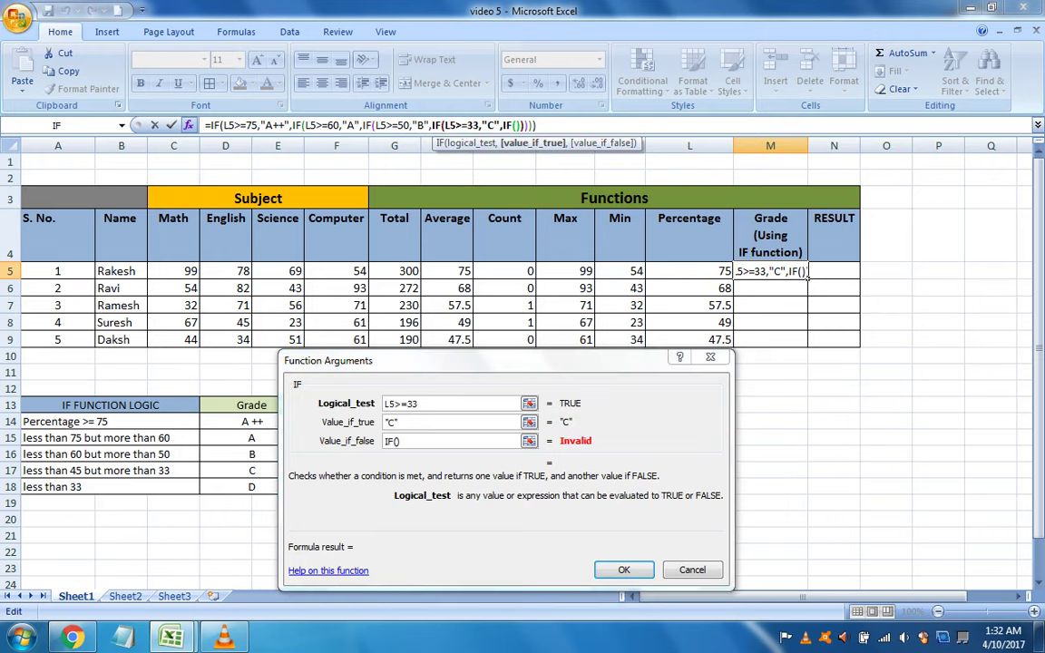
{"action": "left_click", "coordinate": [502, 125]}
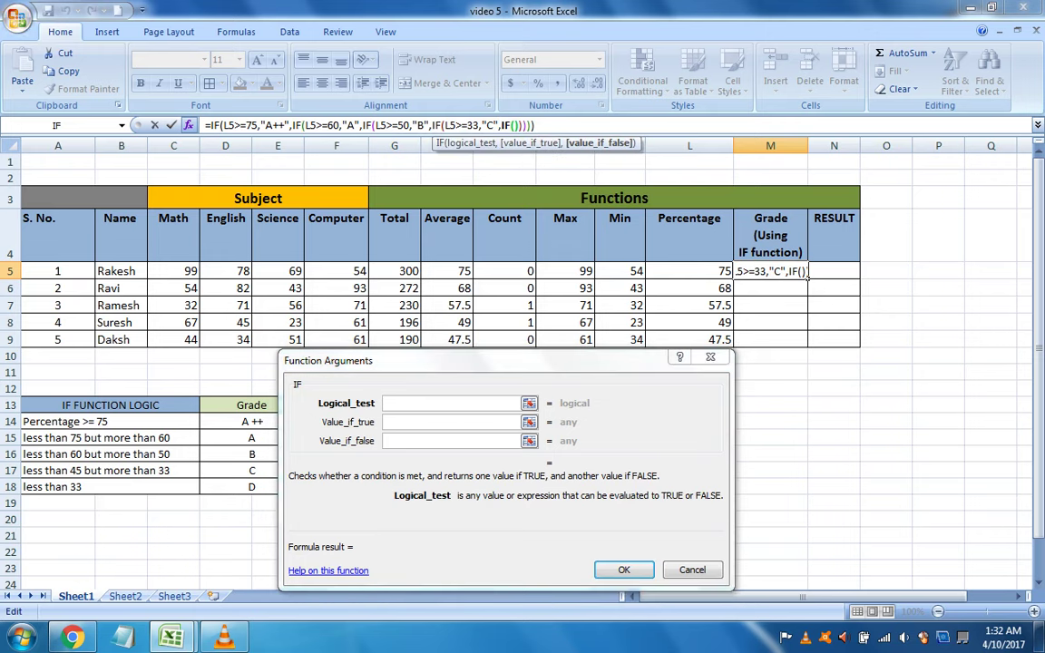
{"action": "key", "text": "Delete"}
{"action": "key", "text": "Delete"}
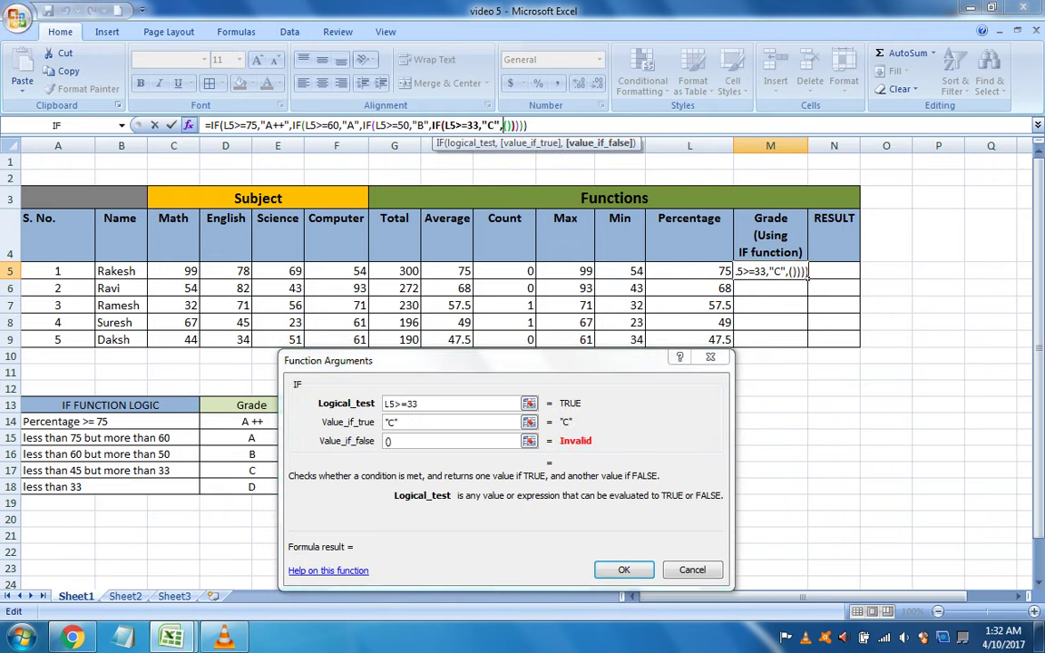
{"action": "key", "text": "Delete"}
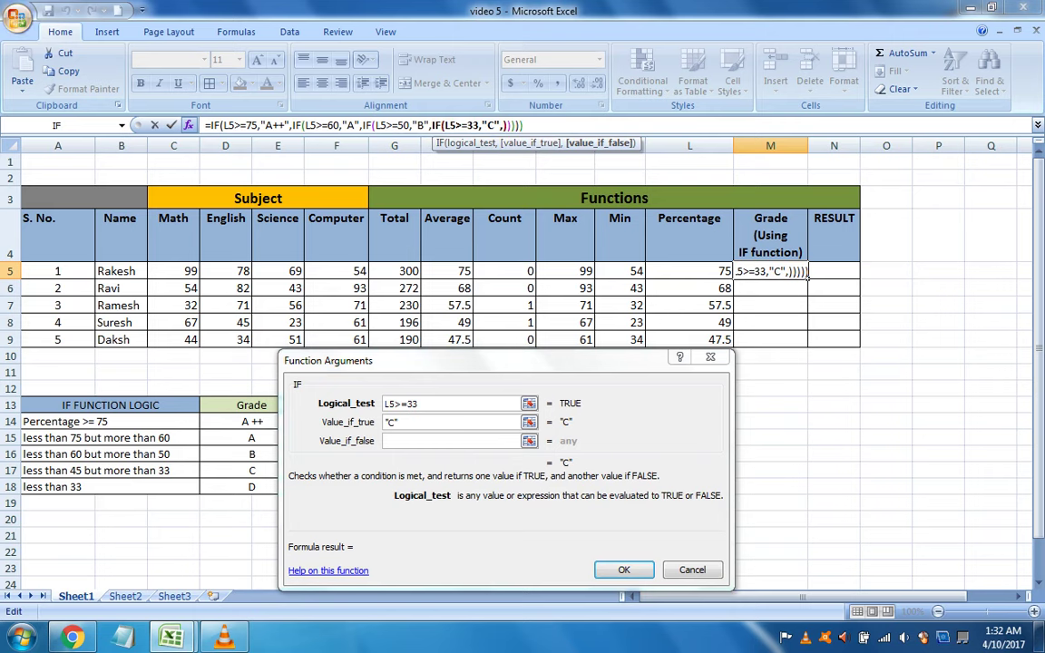
{"action": "key", "text": "Delete"}
{"action": "type", "text": "\"F\""}
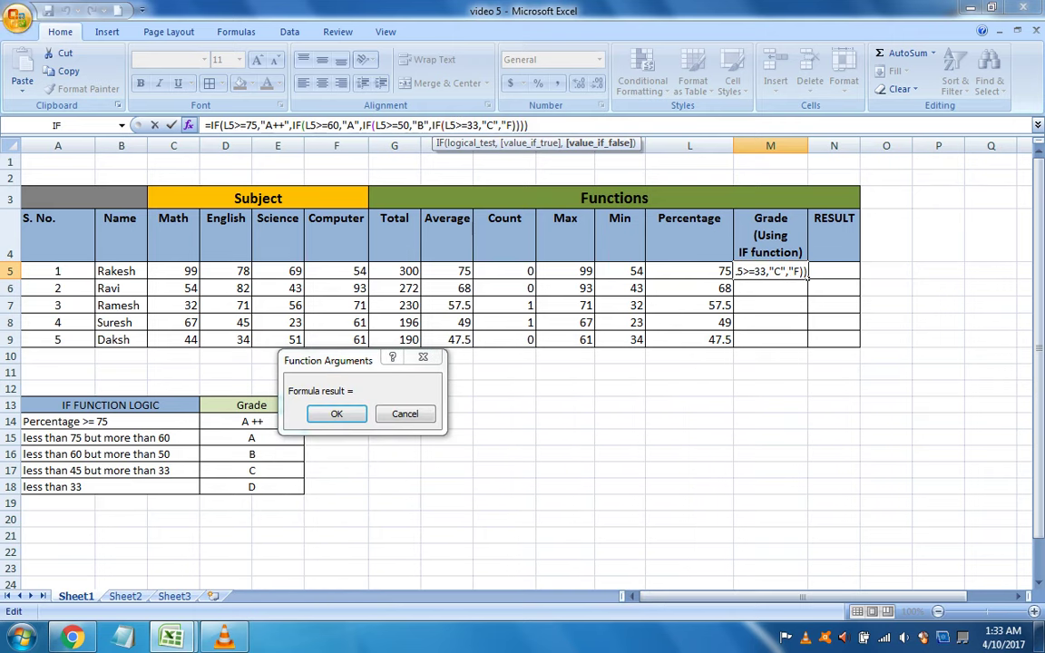
{"action": "type", "text": "ail"}
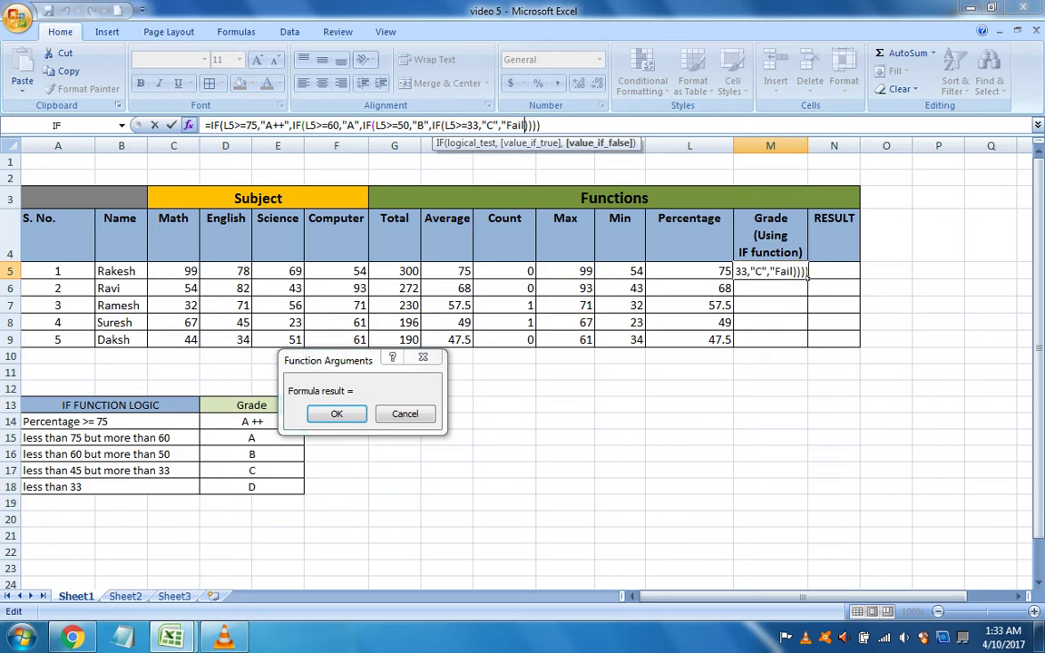
{"action": "key", "text": "BackSpace"}
{"action": "key", "text": "BackSpace"}
{"action": "key", "text": "BackSpace"}
{"action": "key", "text": "BackSpace"}
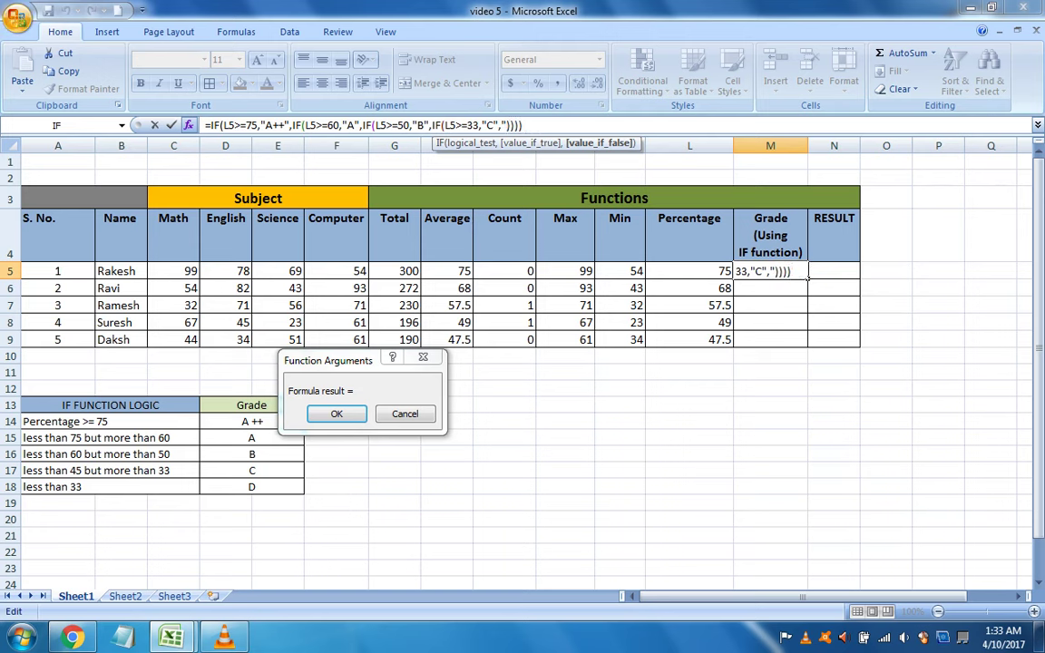
{"action": "type", "text": "D\""}
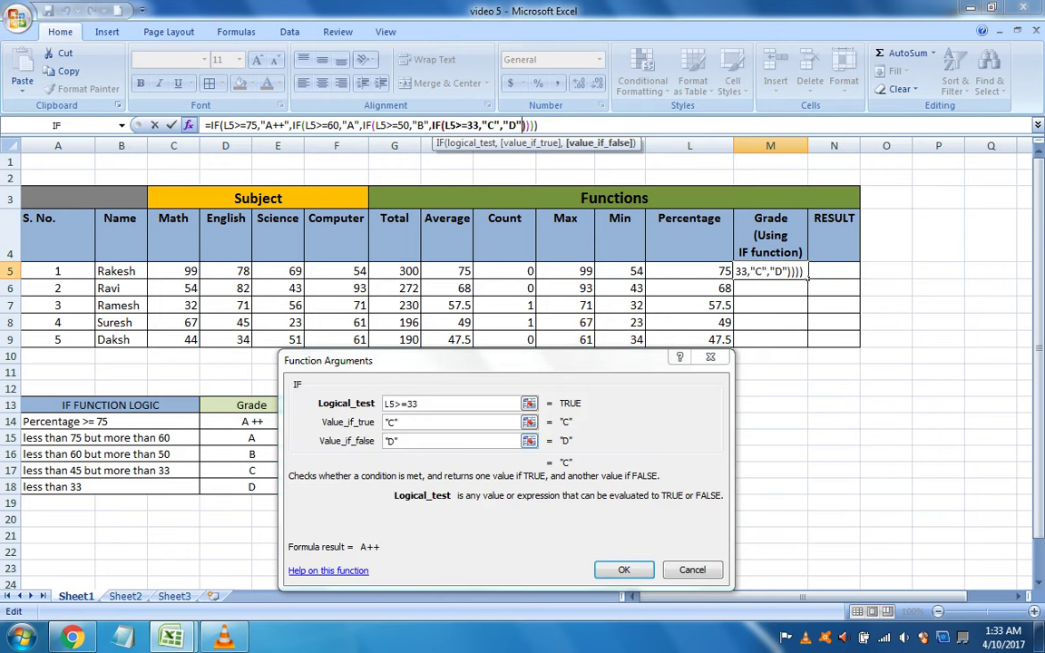
{"action": "key", "text": "Return"}
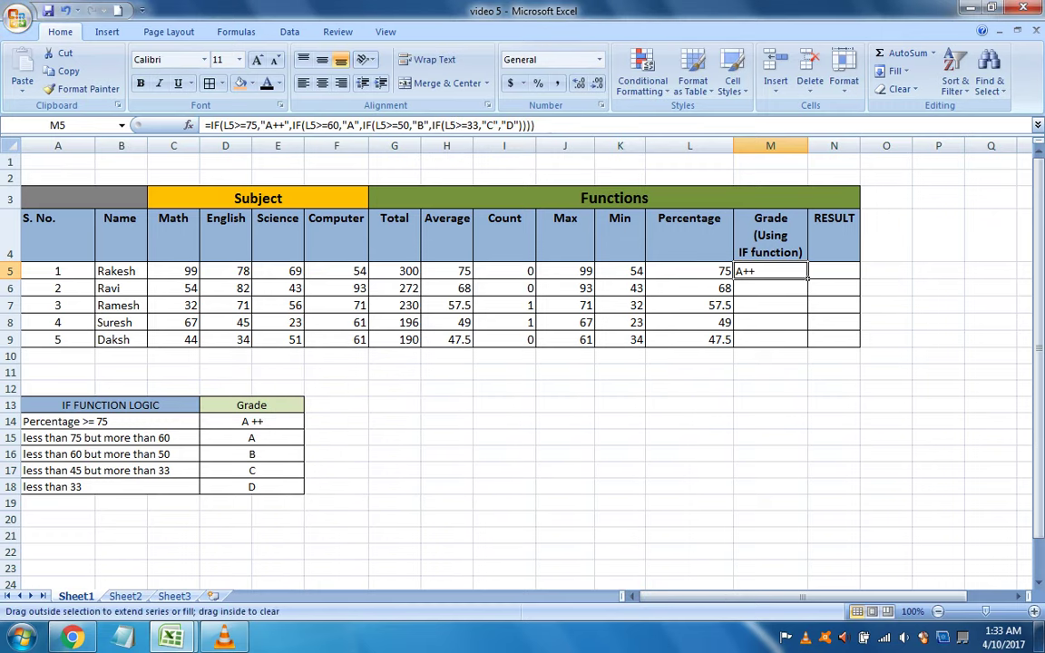
Fill the Grade formula down to M9 to show A++, A, B, C, C, then start N5.
{"action": "left_click_drag", "start_coordinate": [806, 278], "coordinate": [806, 341]}
{"action": "left_click", "coordinate": [770, 388]}
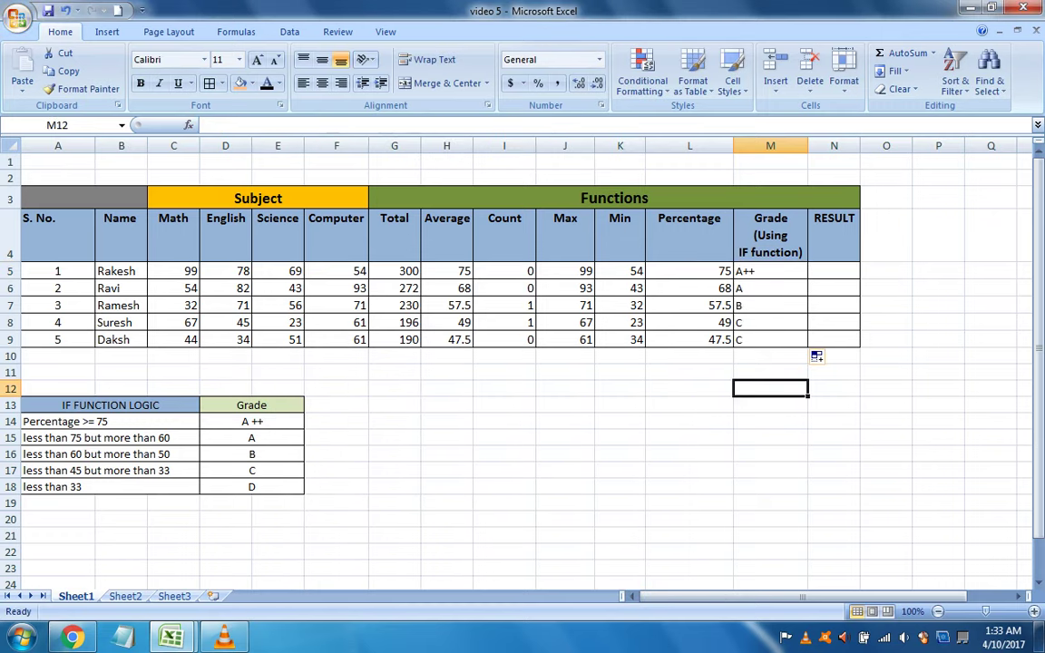
{"action": "left_click", "coordinate": [834, 270]}
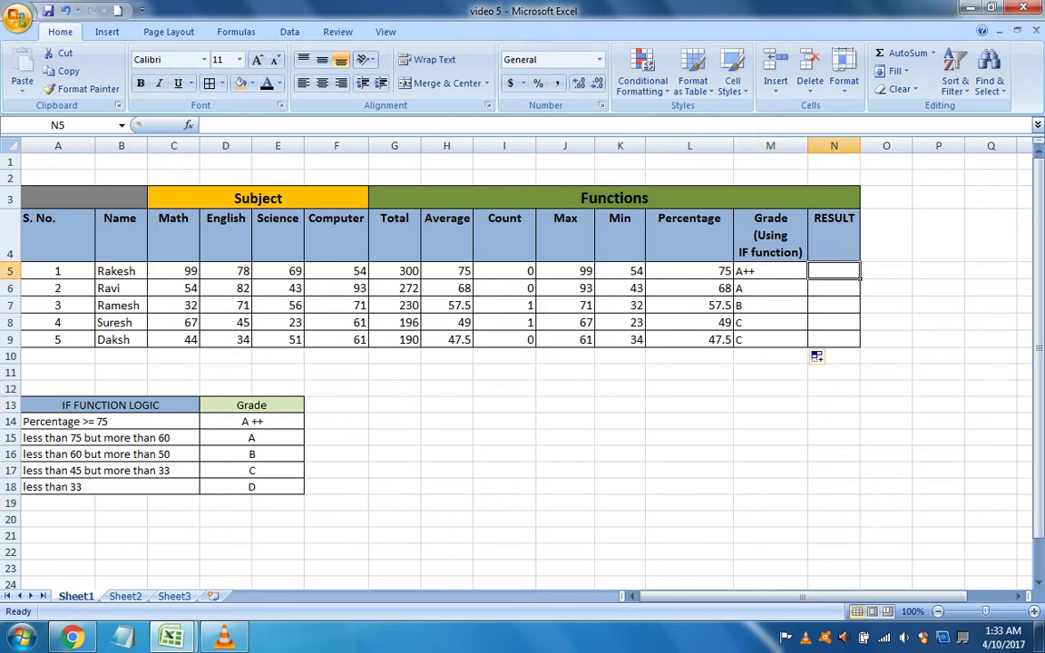
{"action": "left_click", "coordinate": [531, 275]}
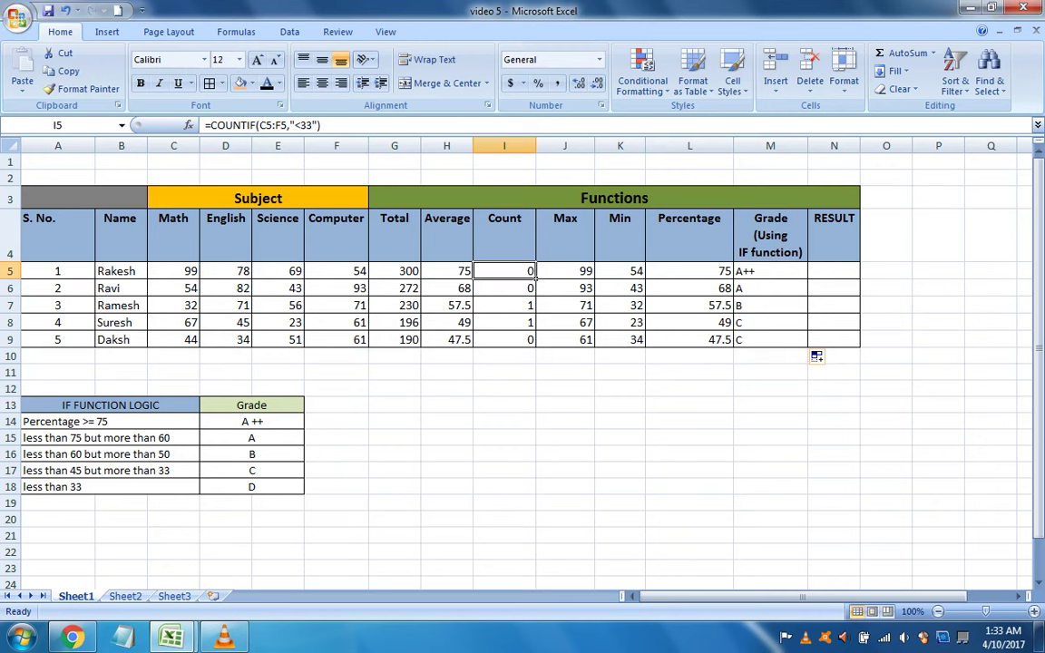
{"action": "left_click", "coordinate": [839, 271]}
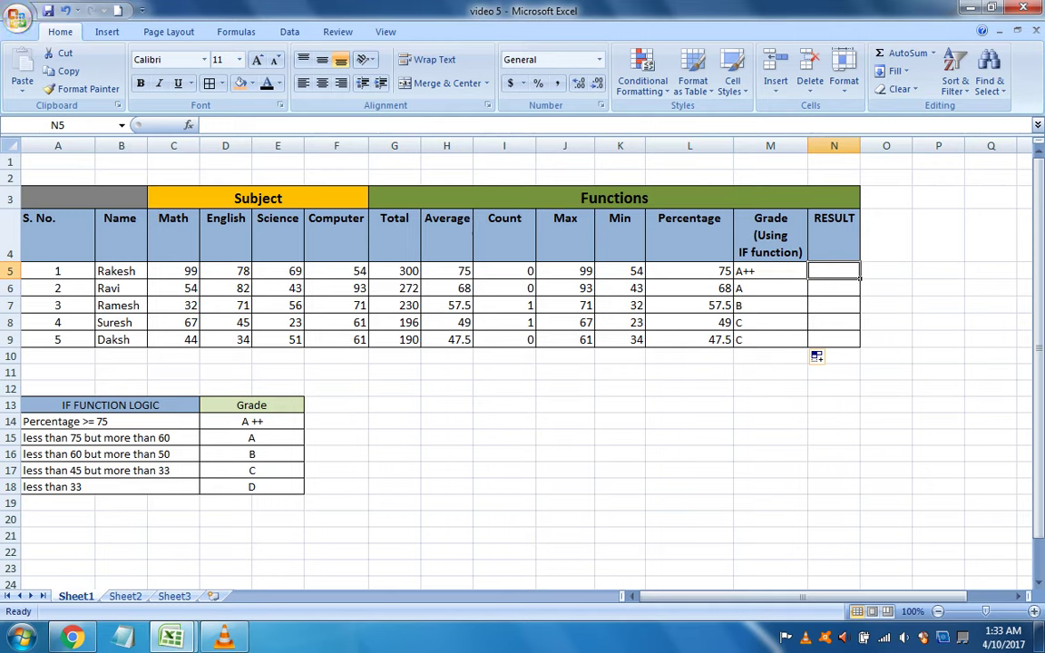
{"action": "key", "text": "shift+F3"}
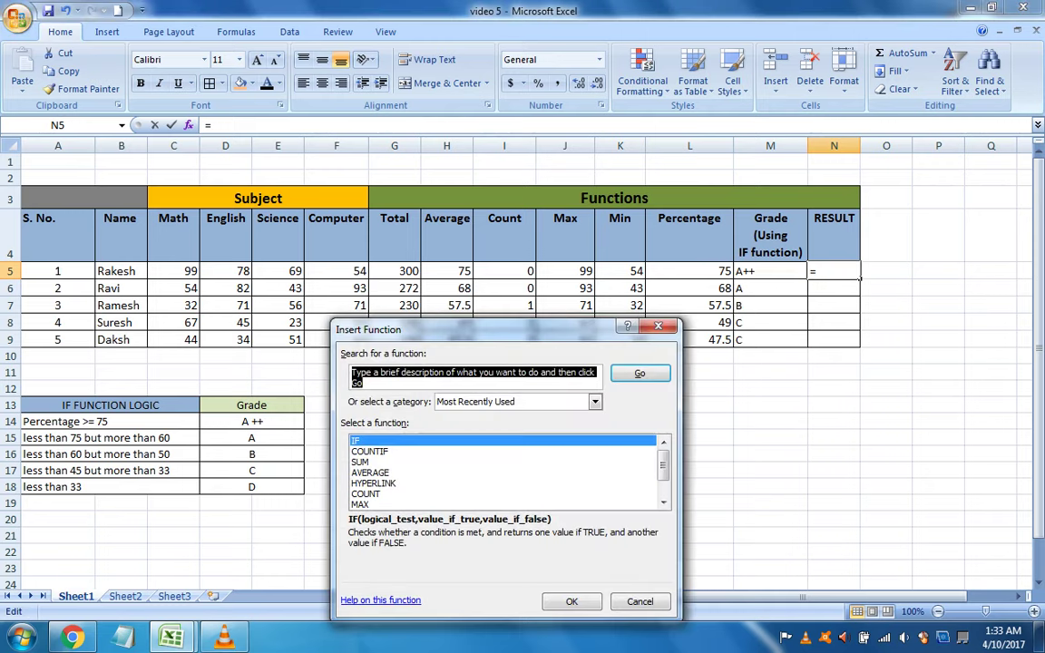
Enter =IF(I5=0,"PASS","FAIL") in N5 and fill it down to N9.
{"action": "key", "text": "Return"}
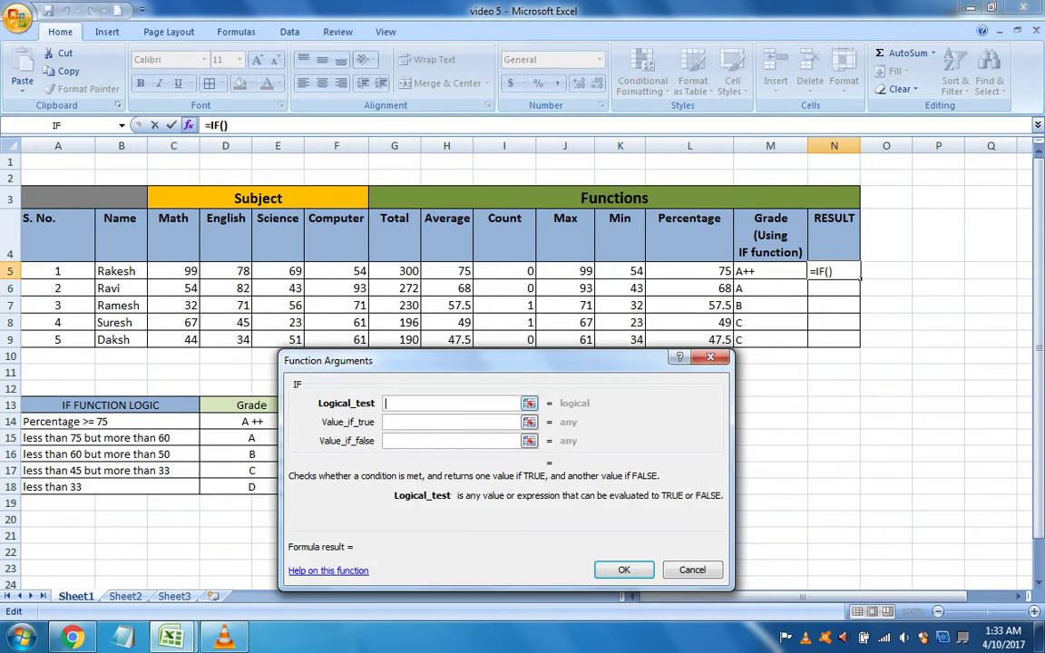
{"action": "type", "text": "I5="}
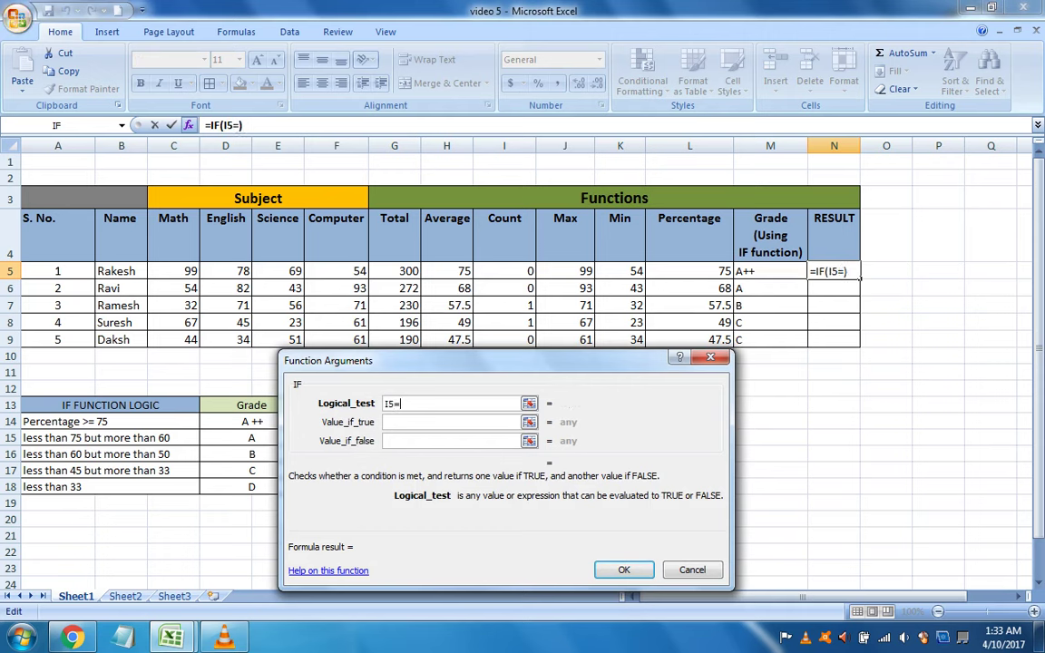
{"action": "type", "text": "0"}
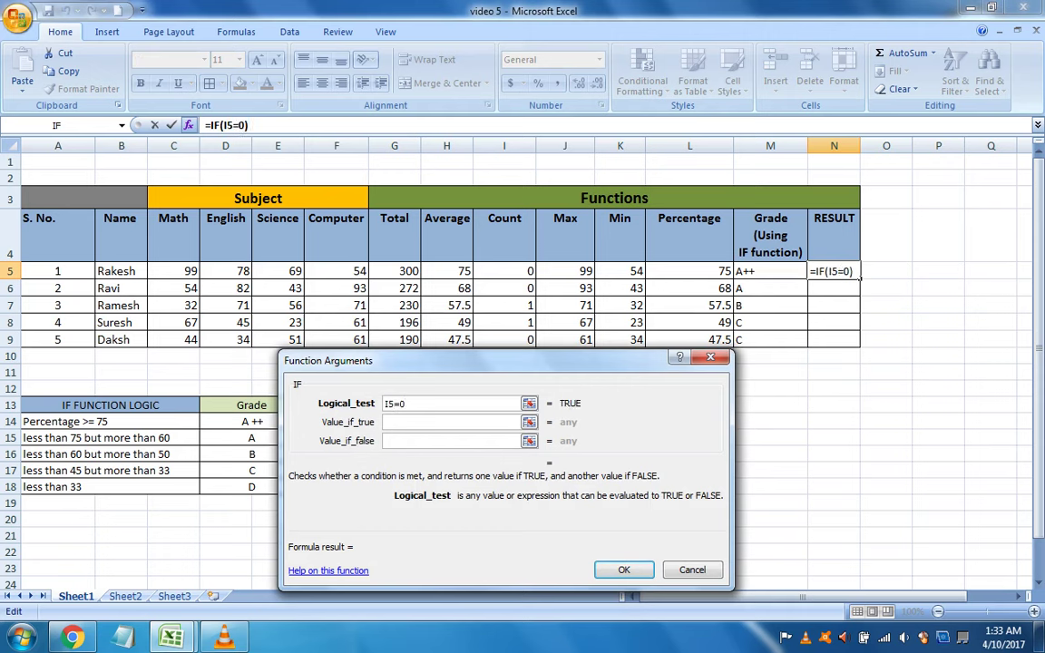
{"action": "left_click", "coordinate": [386, 422]}
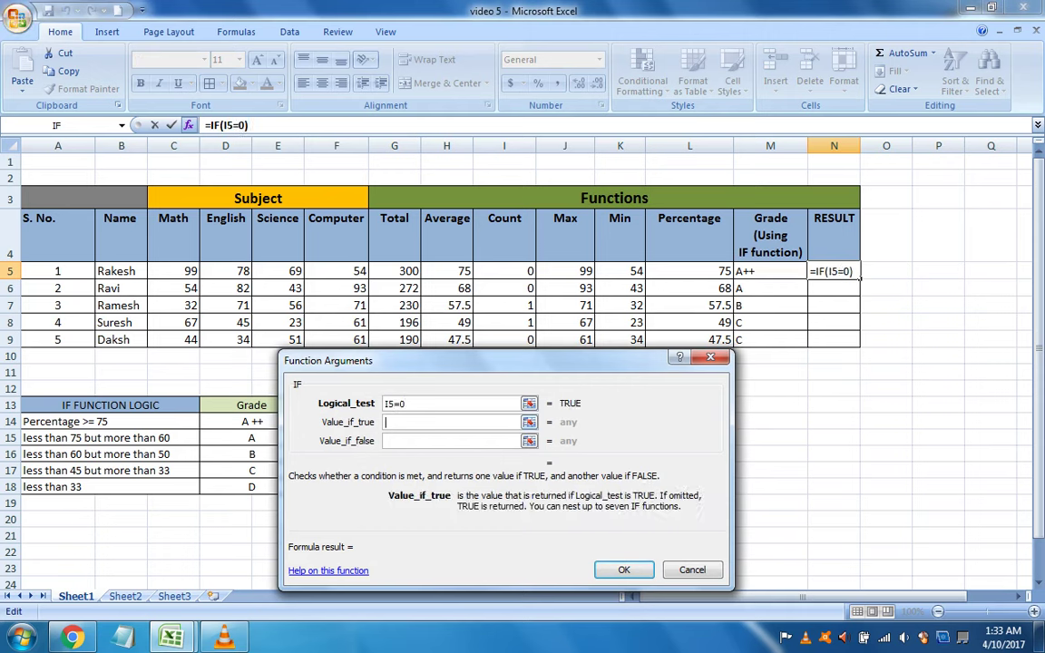
{"action": "type", "text": "PASS"}
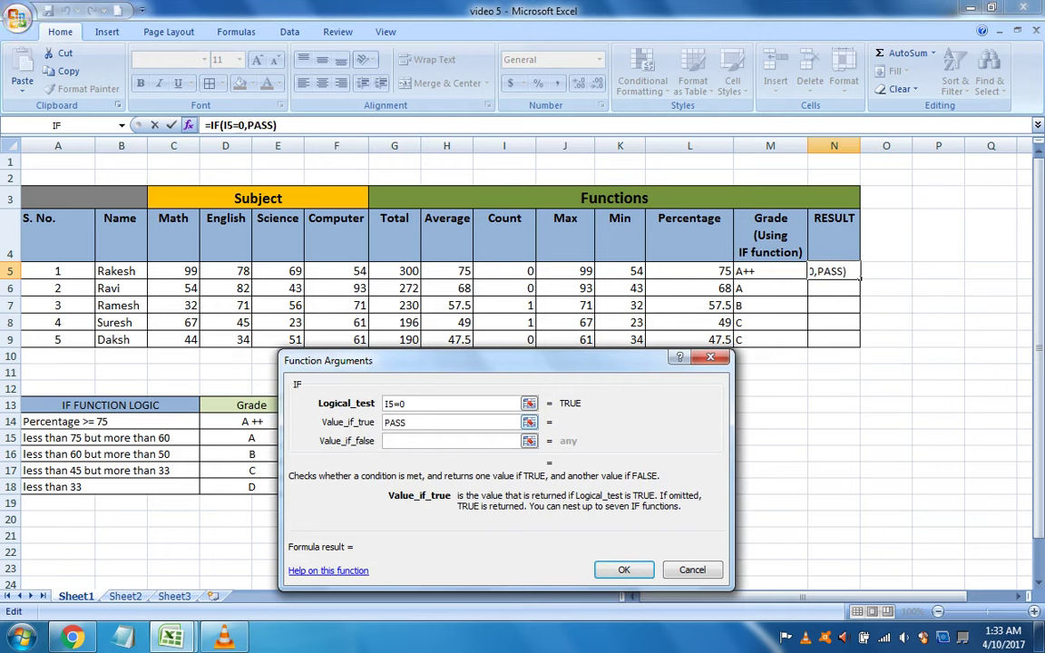
{"action": "left_click", "coordinate": [390, 440]}
{"action": "type", "text": "FAIL"}
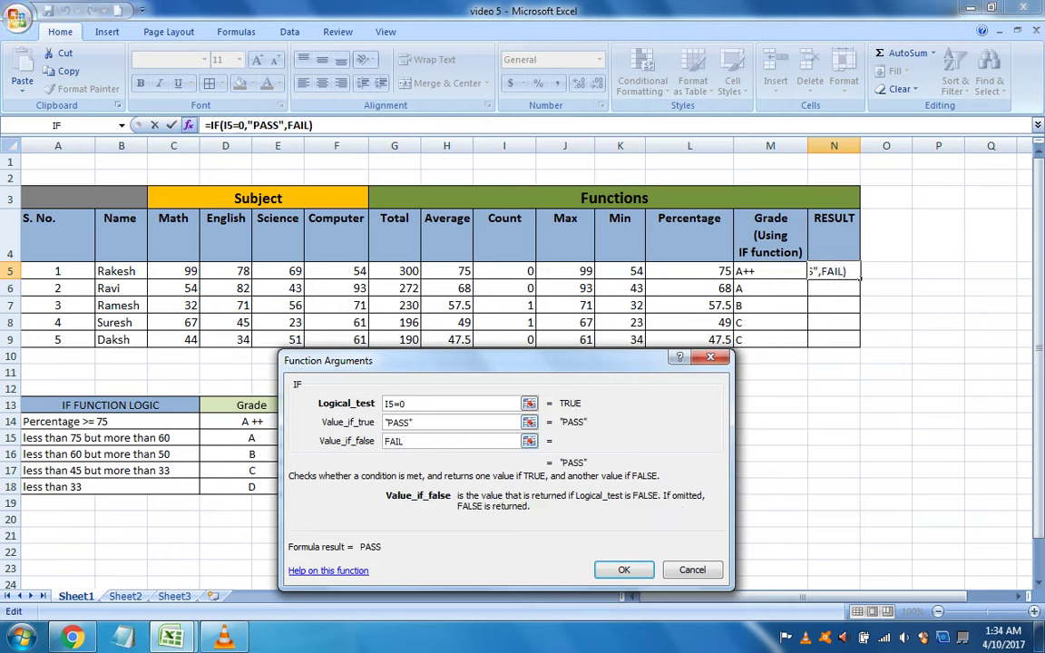
{"action": "key", "text": "Return"}
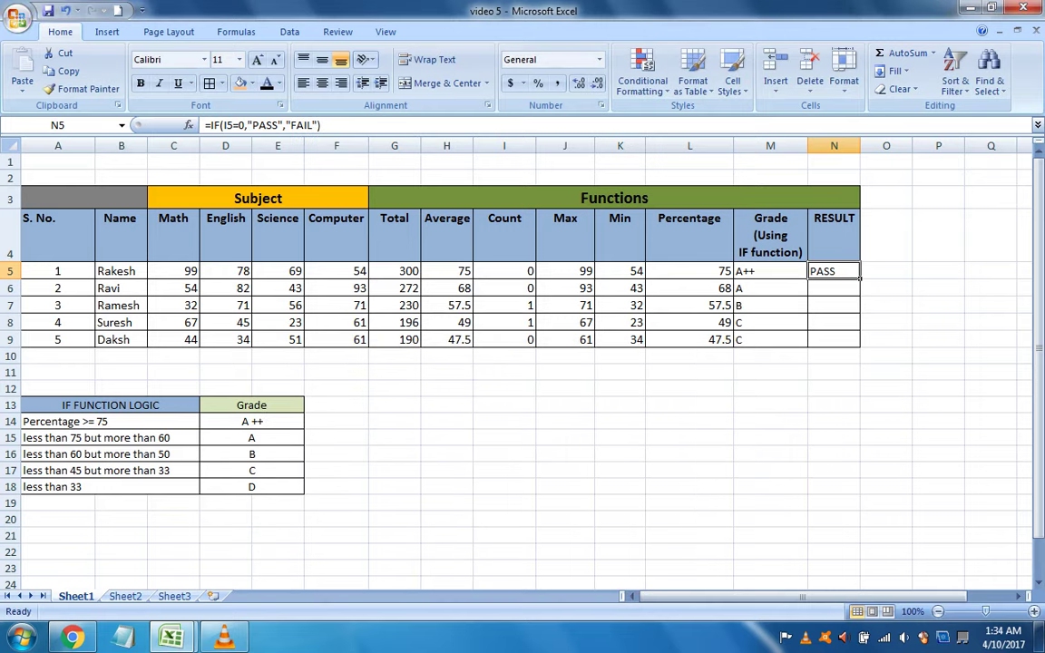
{"action": "left_click_drag", "start_coordinate": [860, 278], "coordinate": [853, 344]}
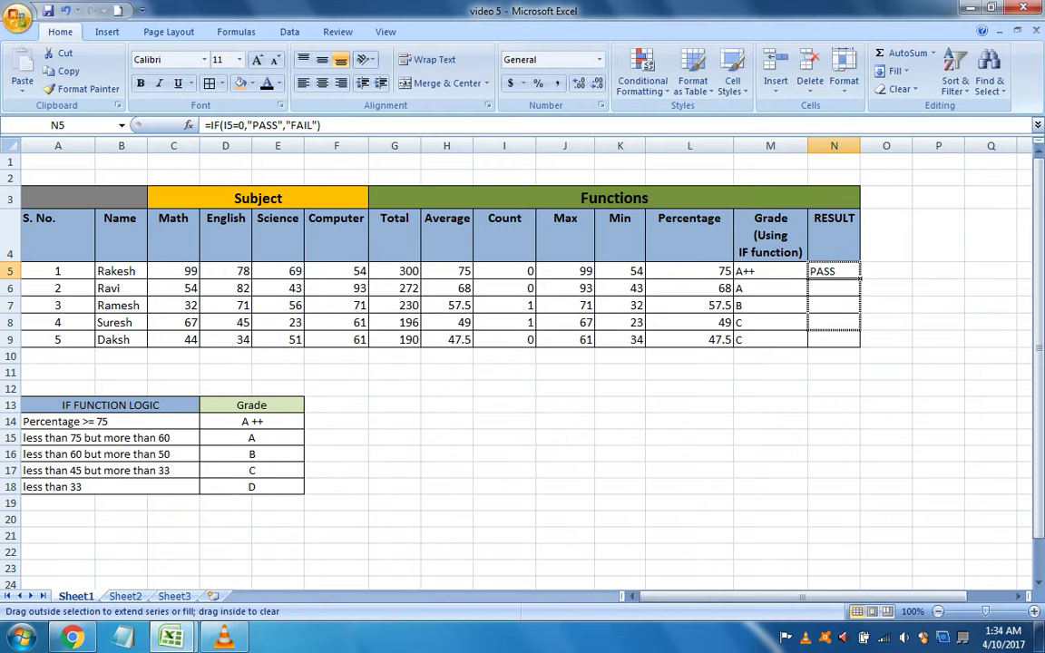
{"action": "left_click", "coordinate": [834, 388]}
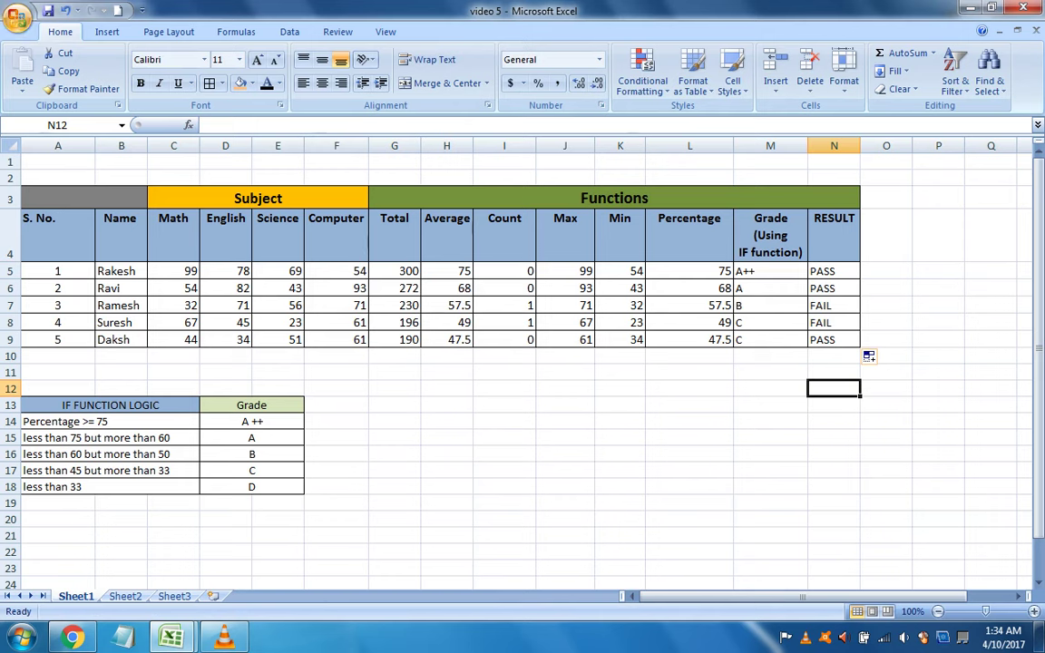
{"action": "mouse_move", "coordinate": [58, 272]}
{"action": "left_mouse_down"}
{"action": "mouse_move", "coordinate": [57, 323]}
{"action": "mouse_move", "coordinate": [146, 350]}
{"action": "mouse_move", "coordinate": [859, 348]}
{"action": "left_mouse_up"}
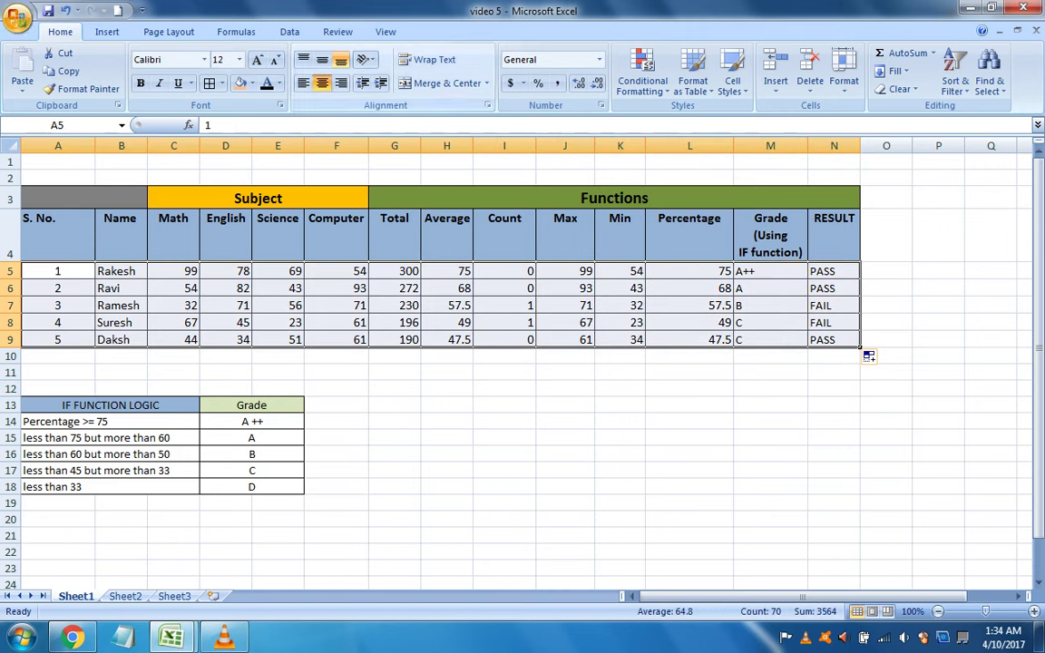
Centre the student rows A5:N9 and left-align the names in B5:B9.
{"action": "left_click", "coordinate": [321, 83]}
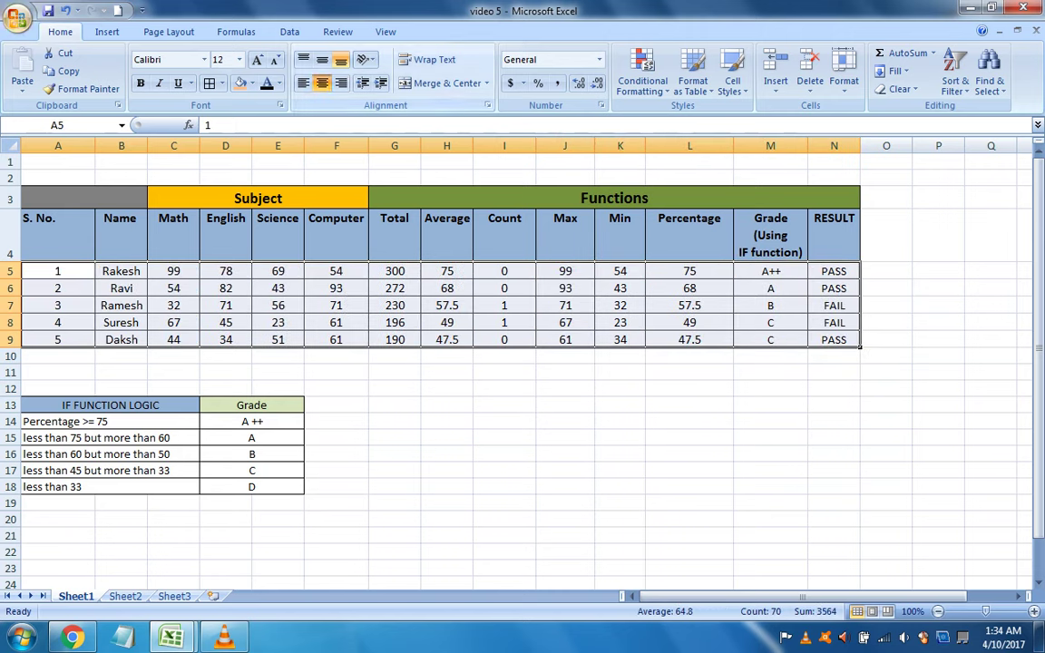
{"action": "left_click", "coordinate": [120, 305]}
{"action": "left_click", "coordinate": [120, 340]}
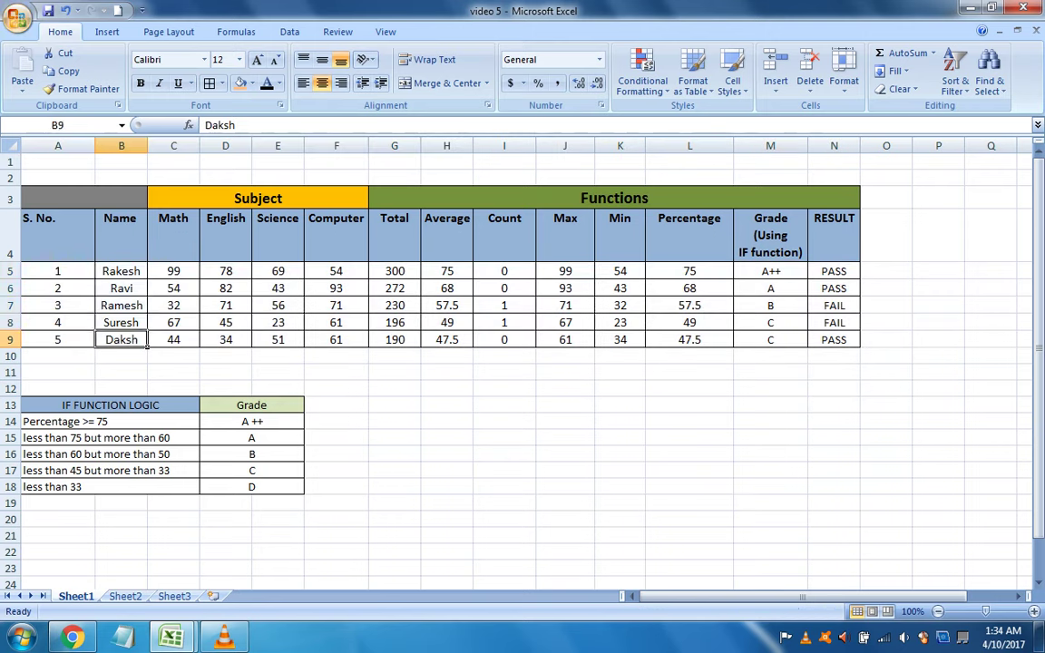
{"action": "left_click_drag", "start_coordinate": [121, 339], "coordinate": [120, 271]}
{"action": "left_click", "coordinate": [303, 82]}
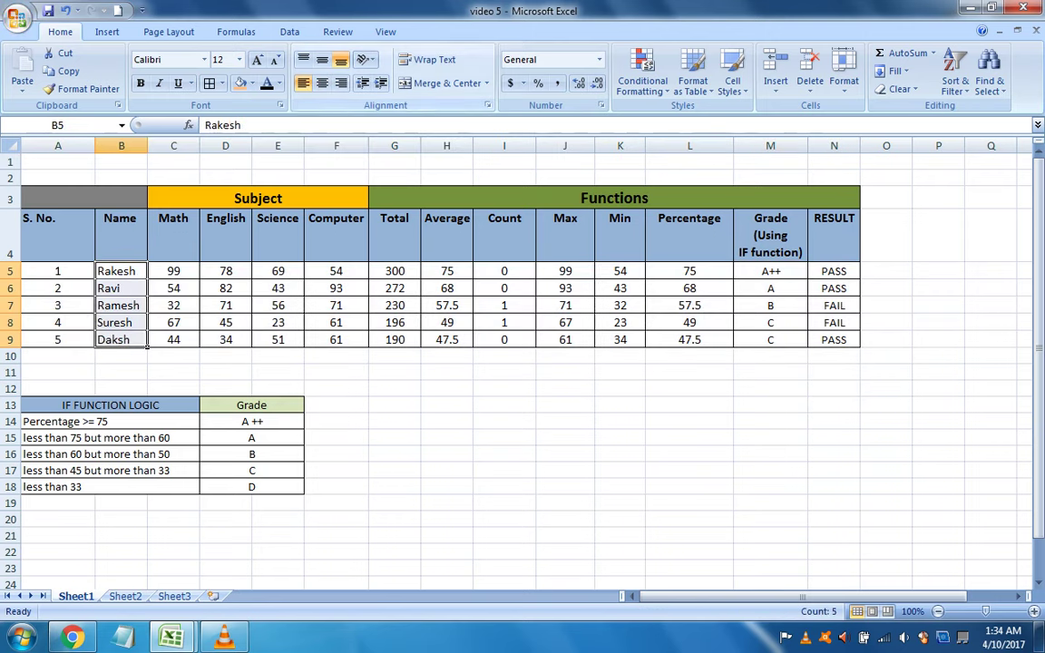
Give the results block G5:N9 a light orange fill.
{"action": "left_click", "coordinate": [395, 437]}
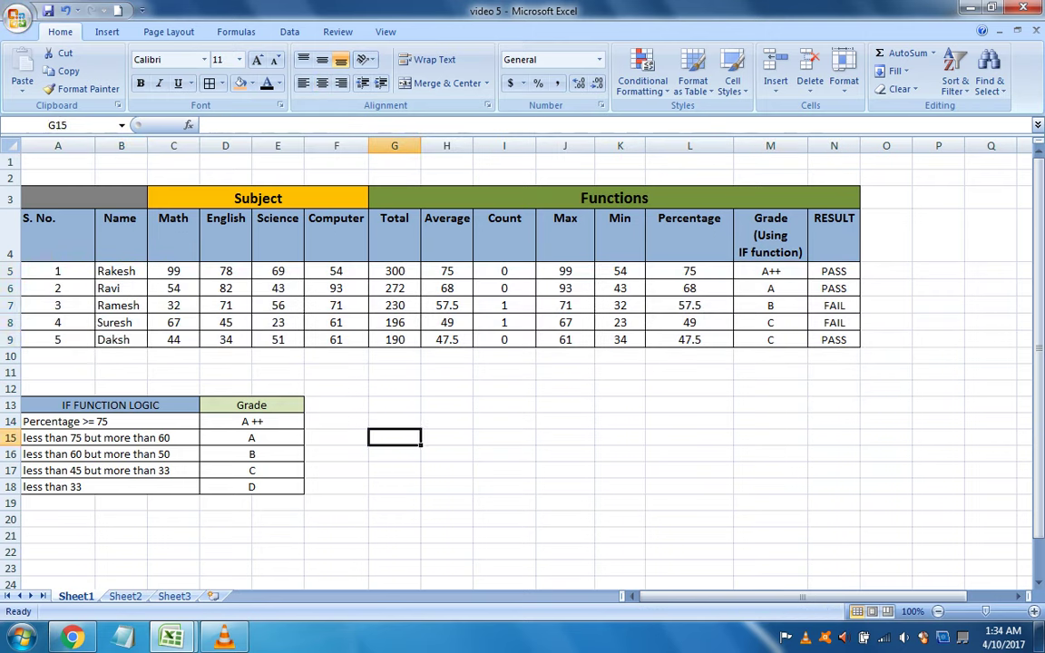
{"action": "left_click_drag", "start_coordinate": [395, 271], "coordinate": [858, 345]}
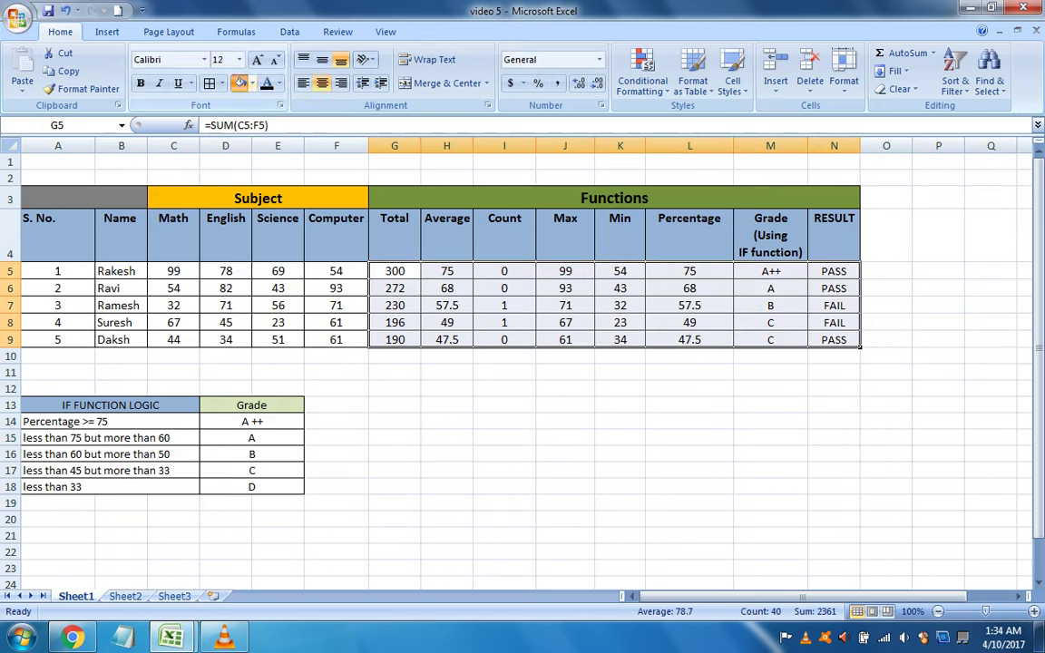
{"action": "left_click", "coordinate": [239, 82]}
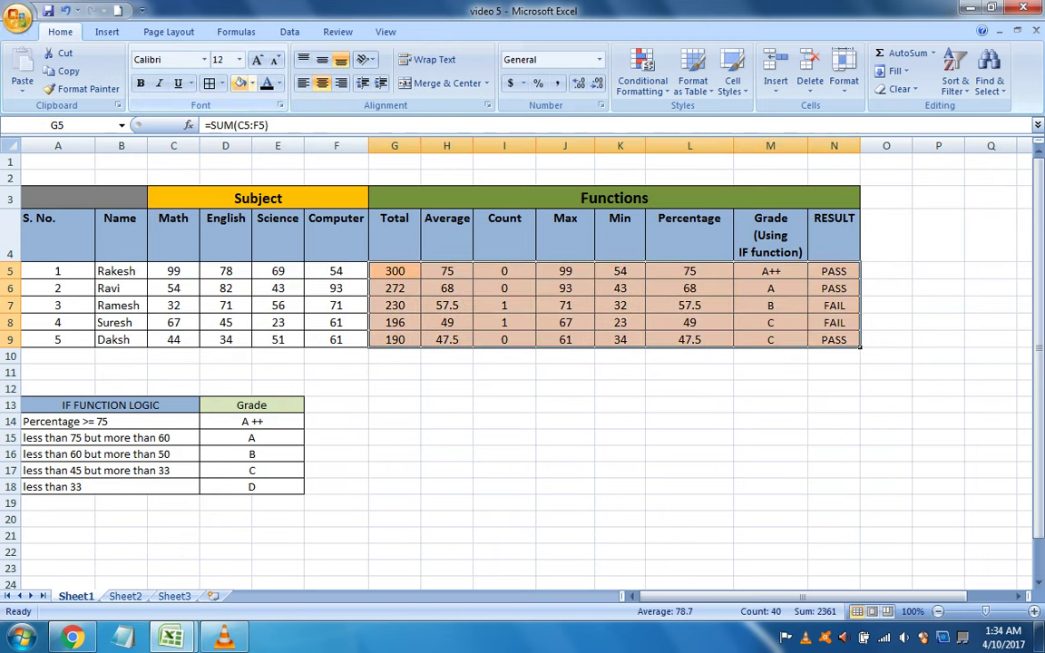
{"action": "left_click", "coordinate": [446, 468]}
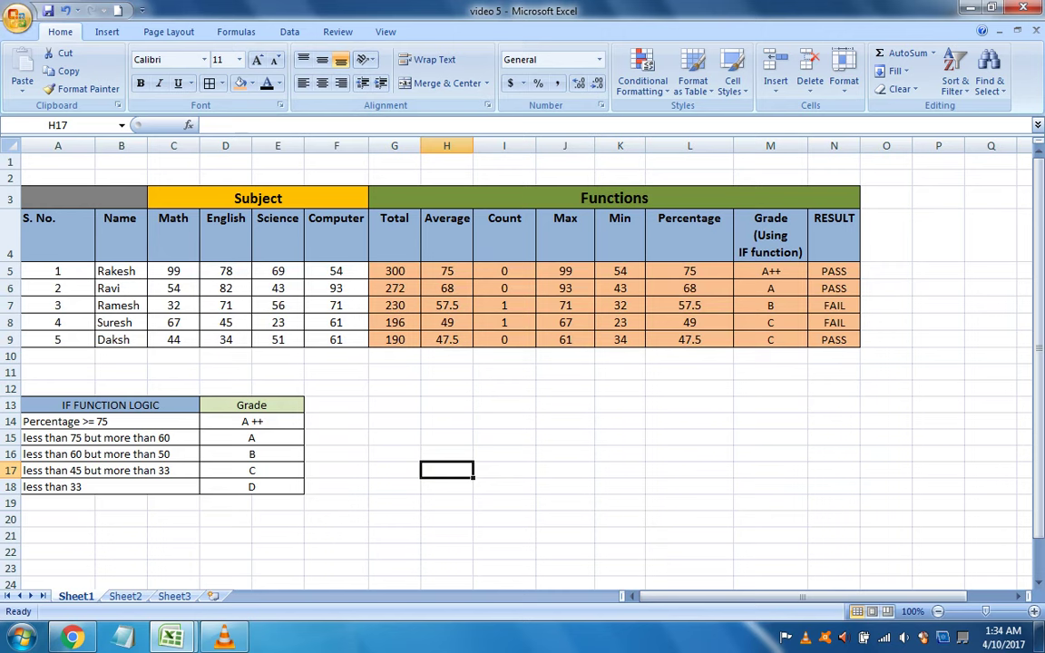
Change 45 to 50 in A17's C grade rule: "less than 50 but more than 33".
{"action": "left_click", "coordinate": [109, 470]}
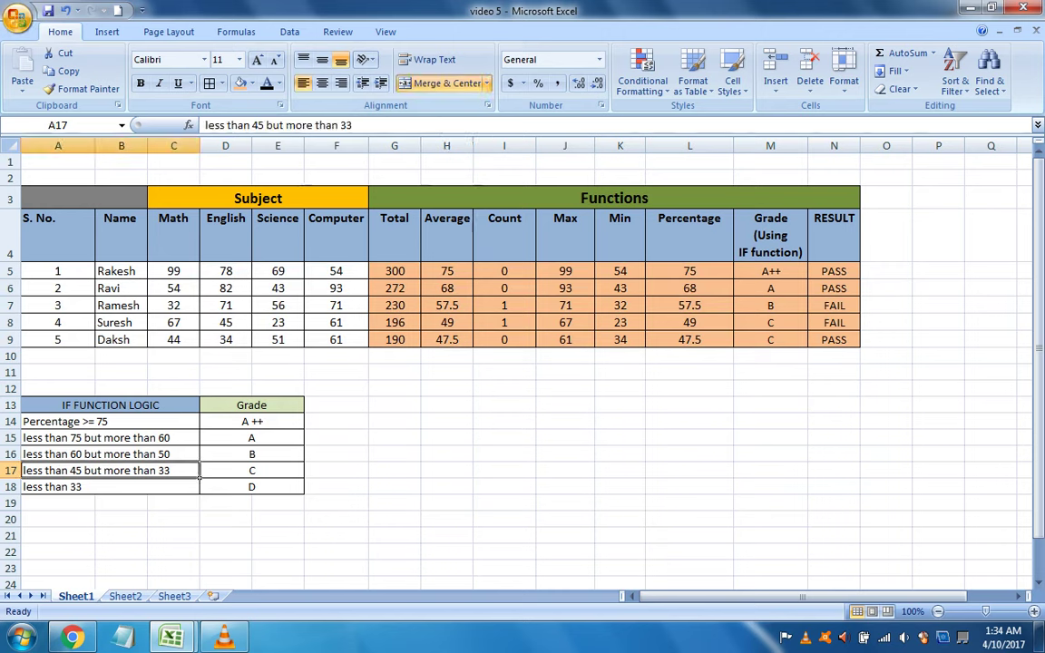
{"action": "double_click", "coordinate": [198, 475]}
{"action": "key", "text": "BackSpace"}
{"action": "key", "text": "BackSpace"}
{"action": "type", "text": "50"}
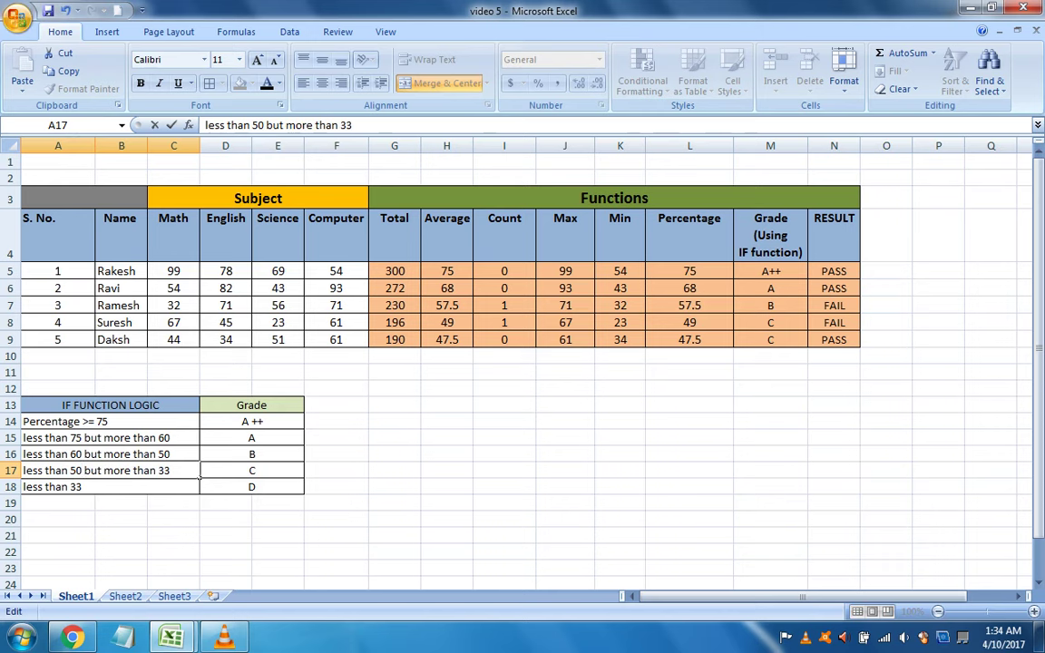
{"action": "left_click", "coordinate": [336, 519]}
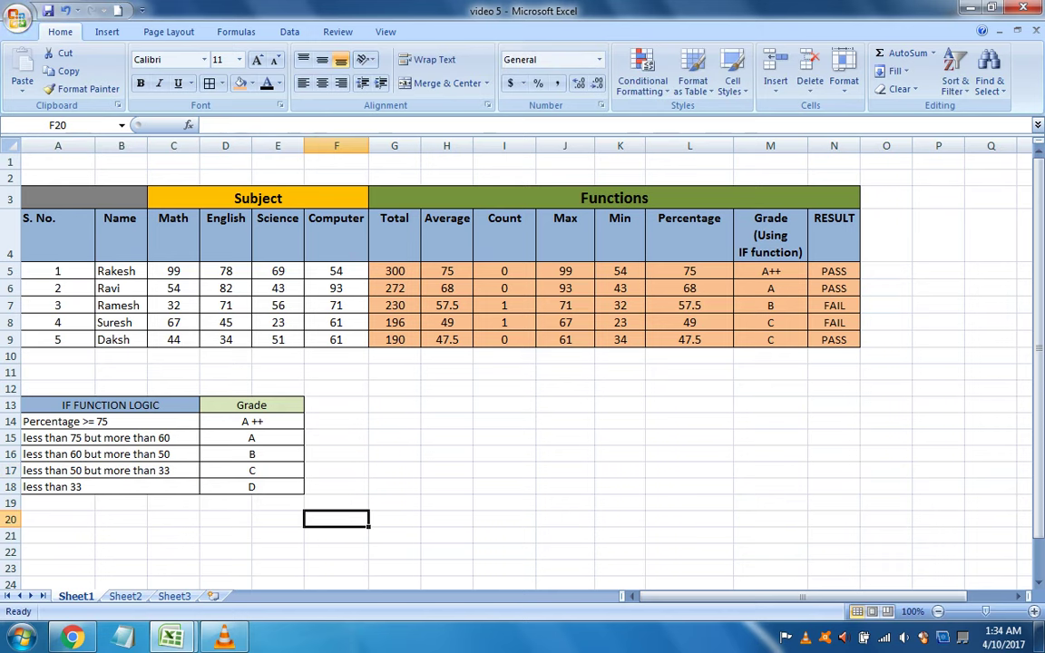